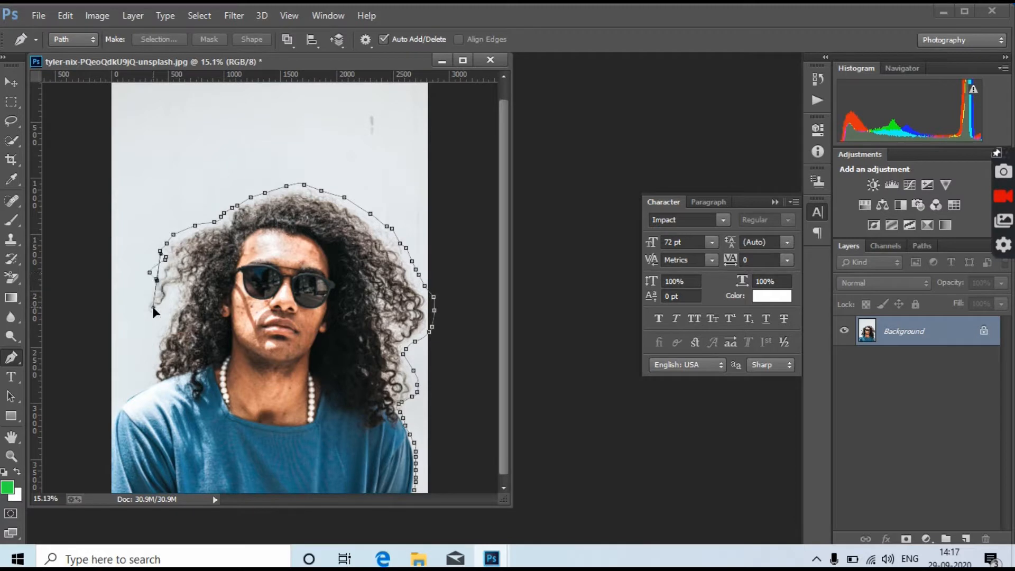
Complete the pen path around the man and convert it into a new selection with a 0.5-pixel feather radius
drag(156, 347, 155, 360)
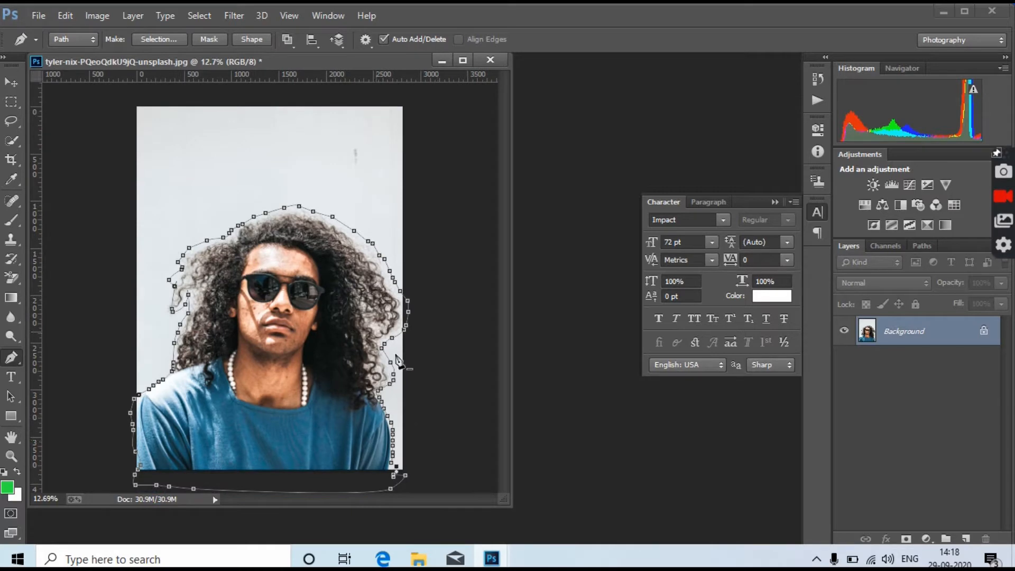
right_click(227, 331)
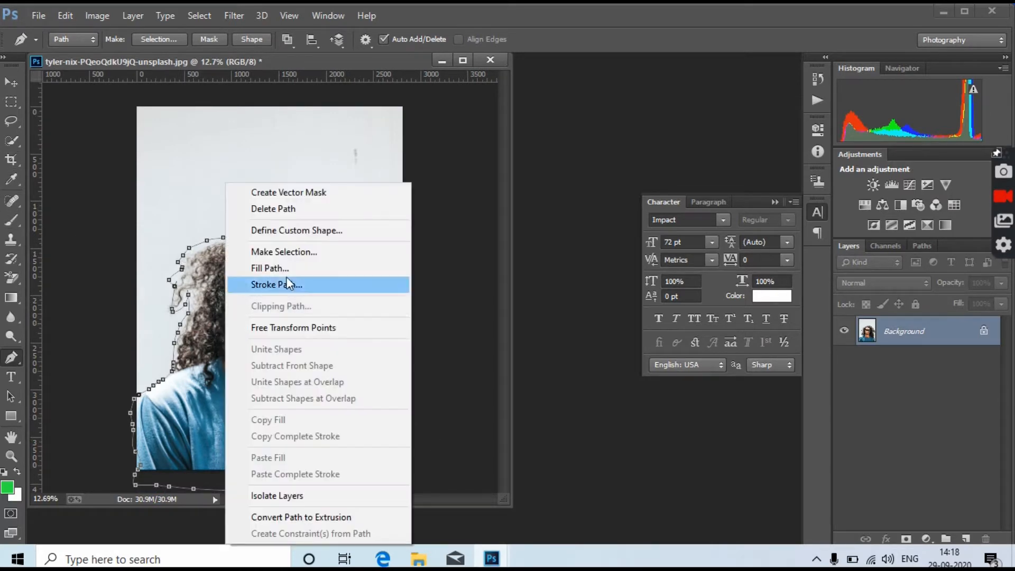
click(302, 252)
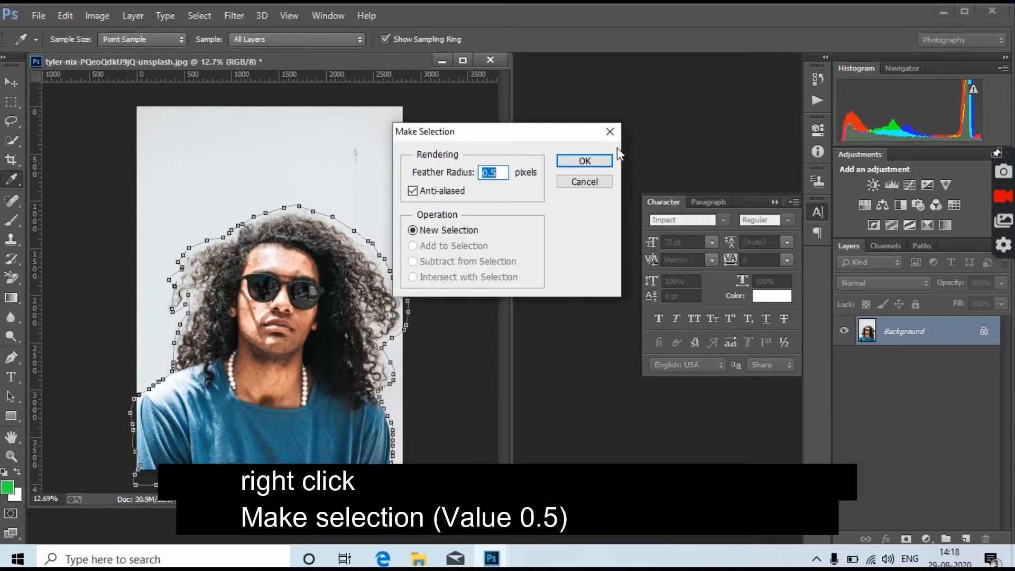
click(600, 161)
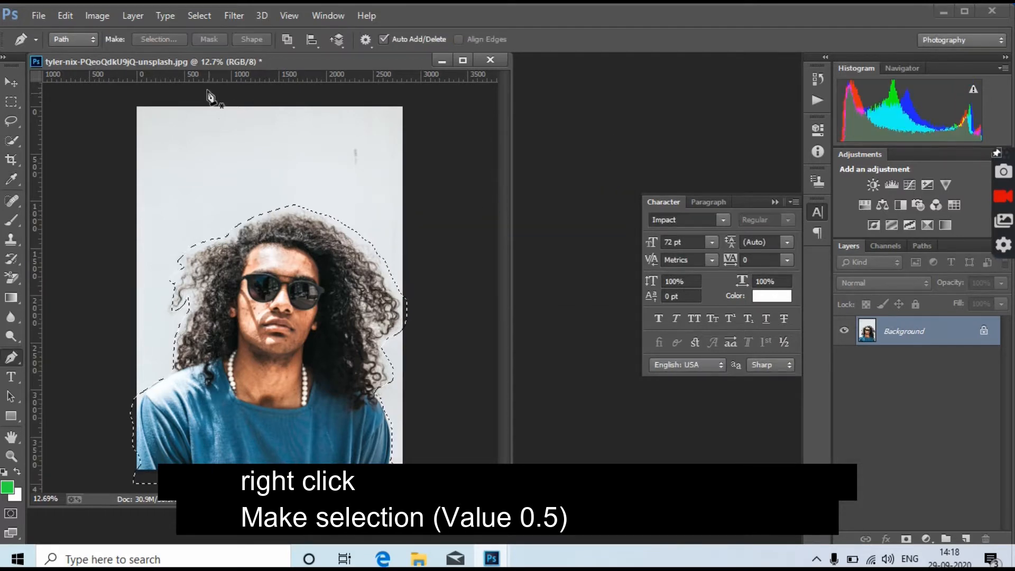
Start Refine Edge on the selection, set the radius to 2.3 px and choose the Refine Radius tool
click(200, 15)
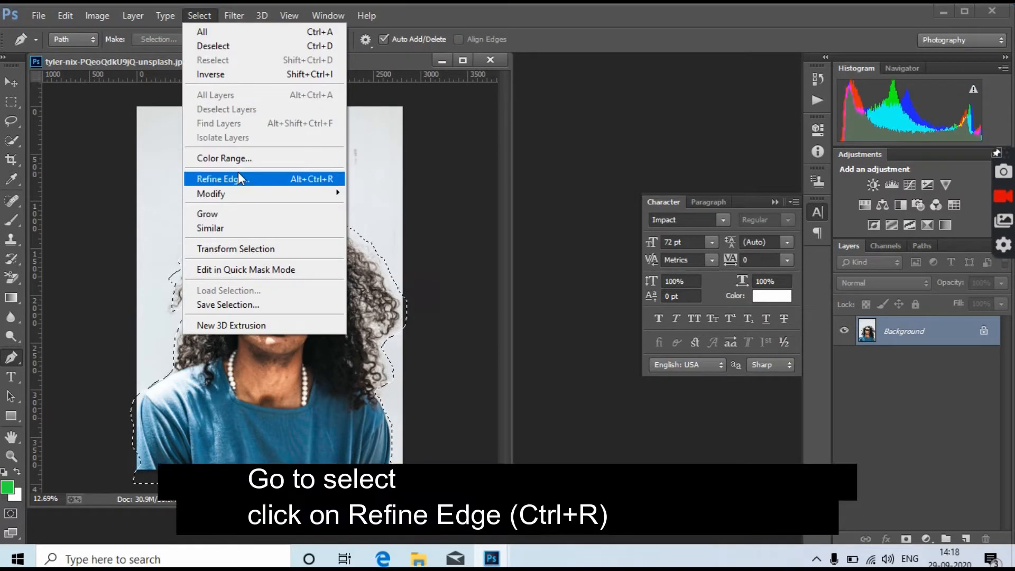
click(238, 178)
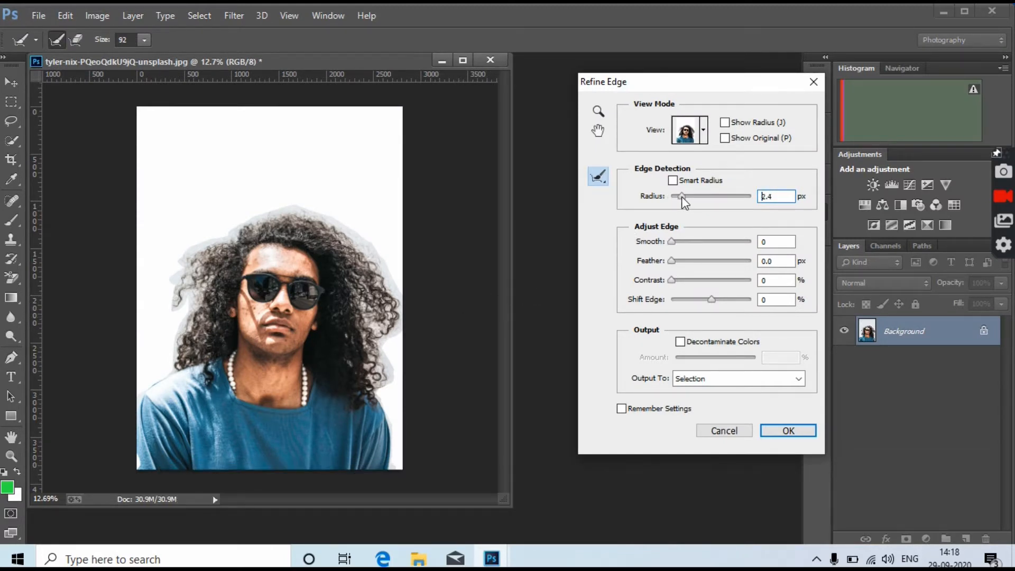
click(599, 175)
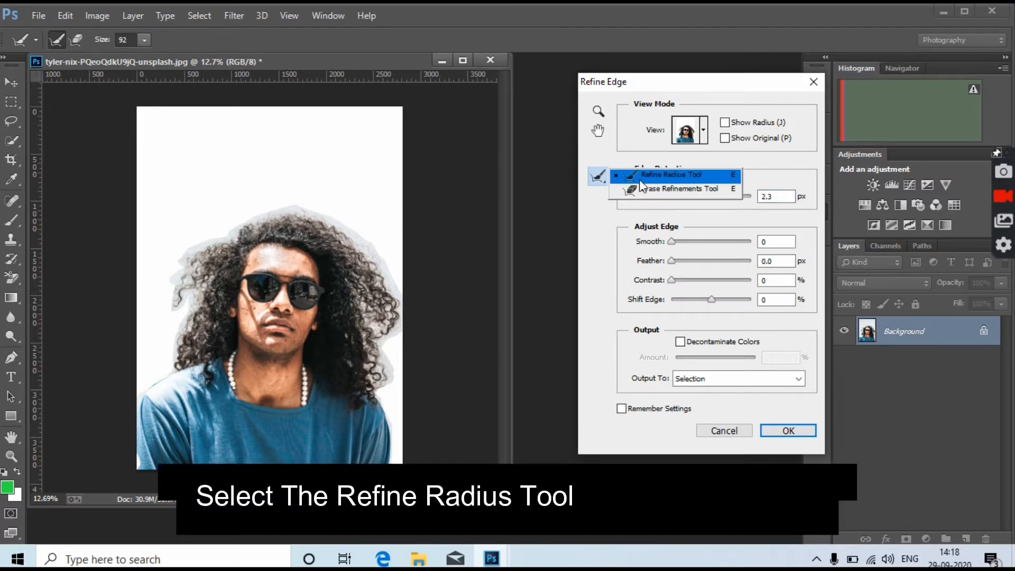
click(668, 173)
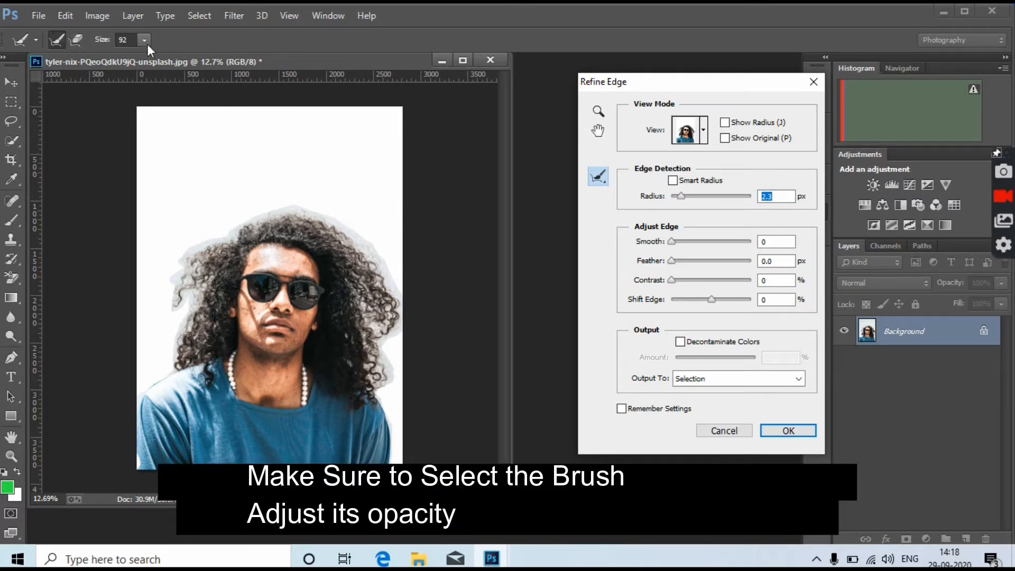
Change the Refine Edge preview to the Overlay view mode for a close look at the hair
key(alt)
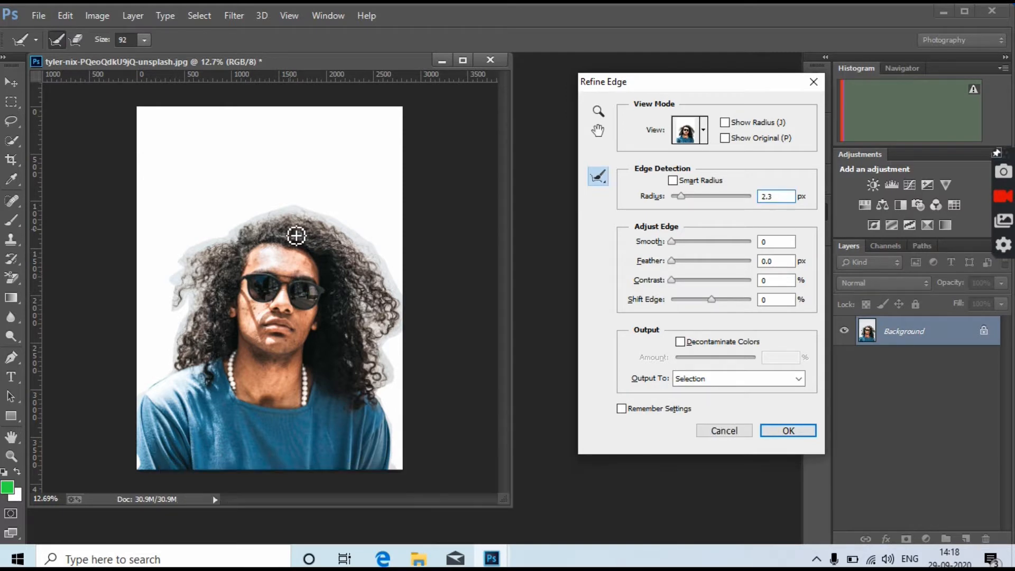
key(alt)
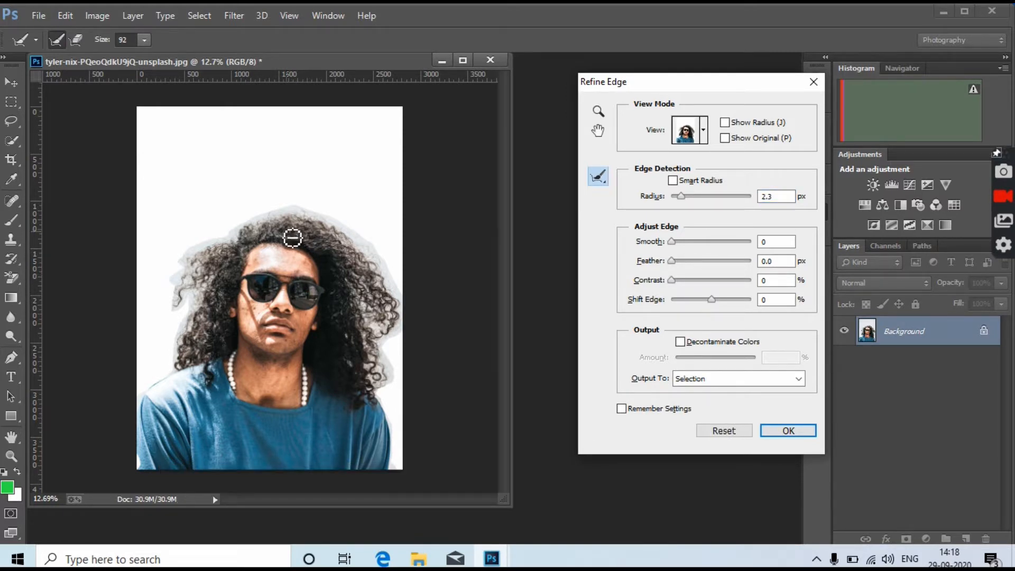
mouse_move(293, 237)
alt+mouse_down()
mouse_move(310, 236)
mouse_move(310, 249)
alt+mouse_up()
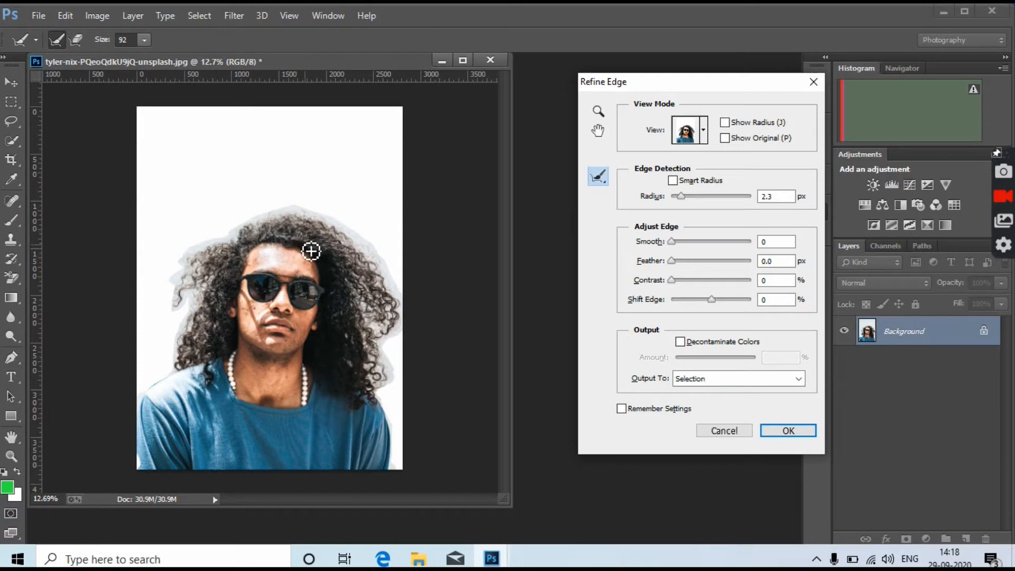
key(alt)
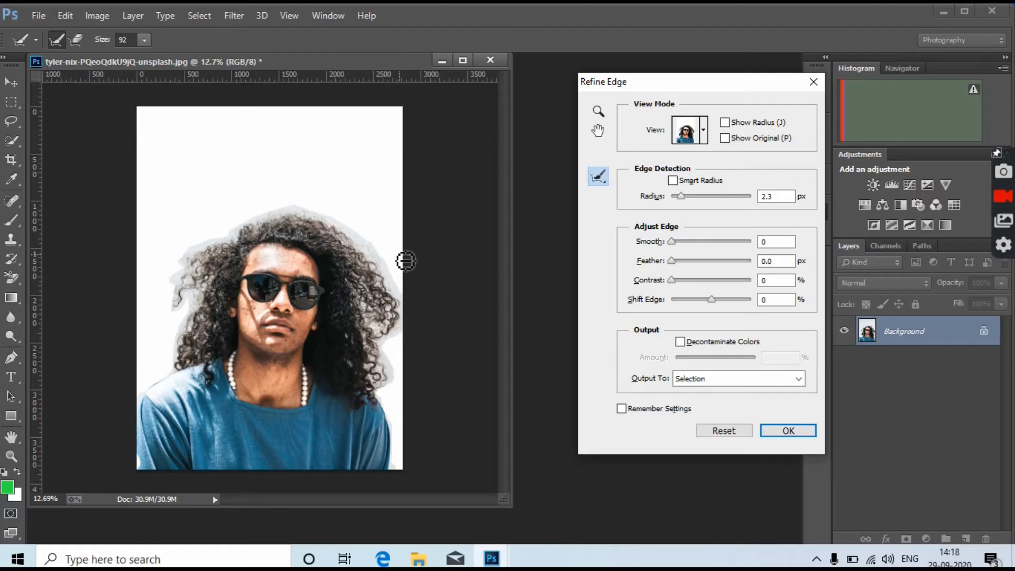
scroll(405, 260, up, 2)
click(703, 129)
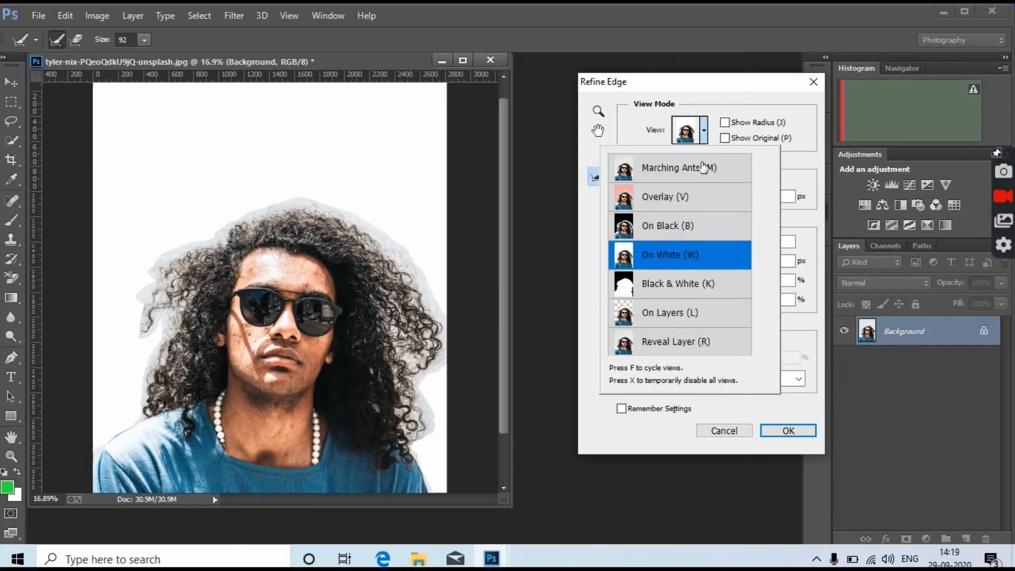
scroll(509, 280, up, 2)
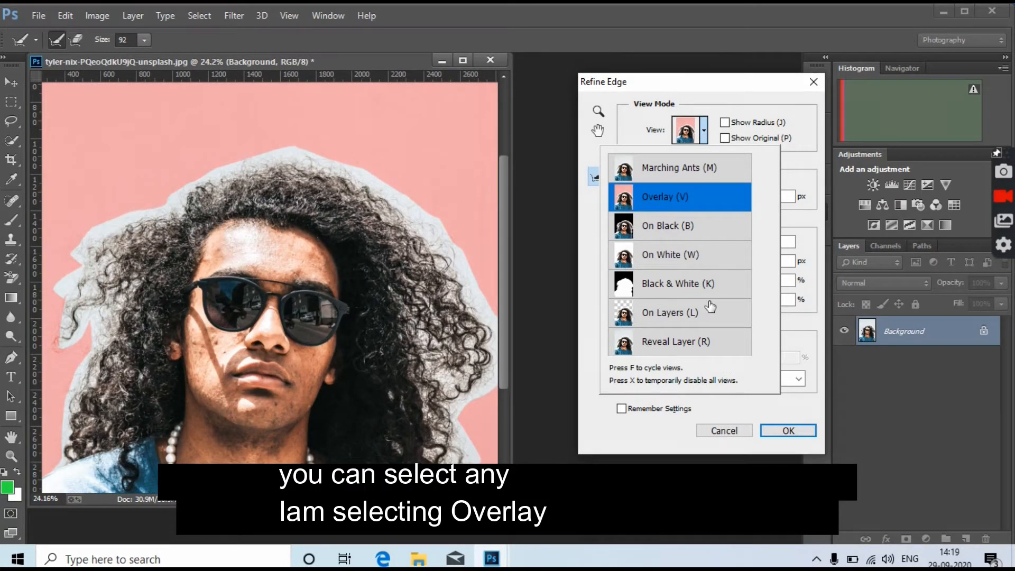
click(679, 196)
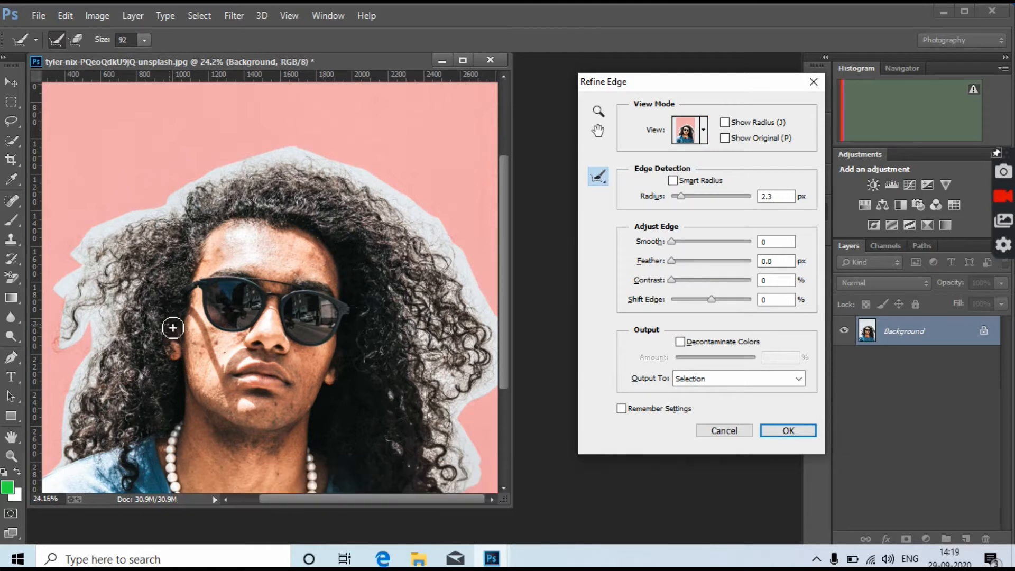
Set the refine brush size to 148 and paint over the background fringe along the right, top and left edges of the hair
click(140, 42)
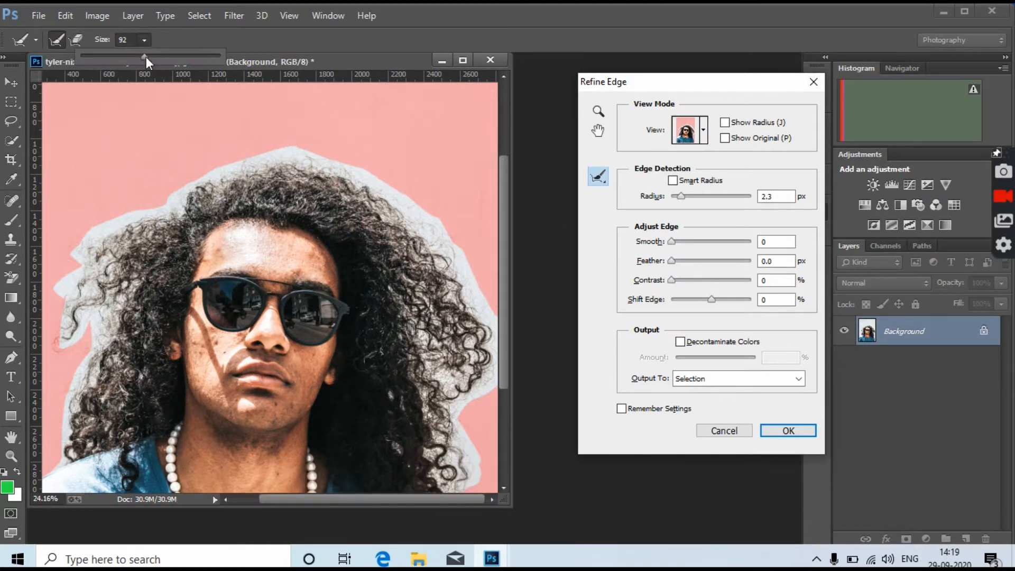
click(167, 57)
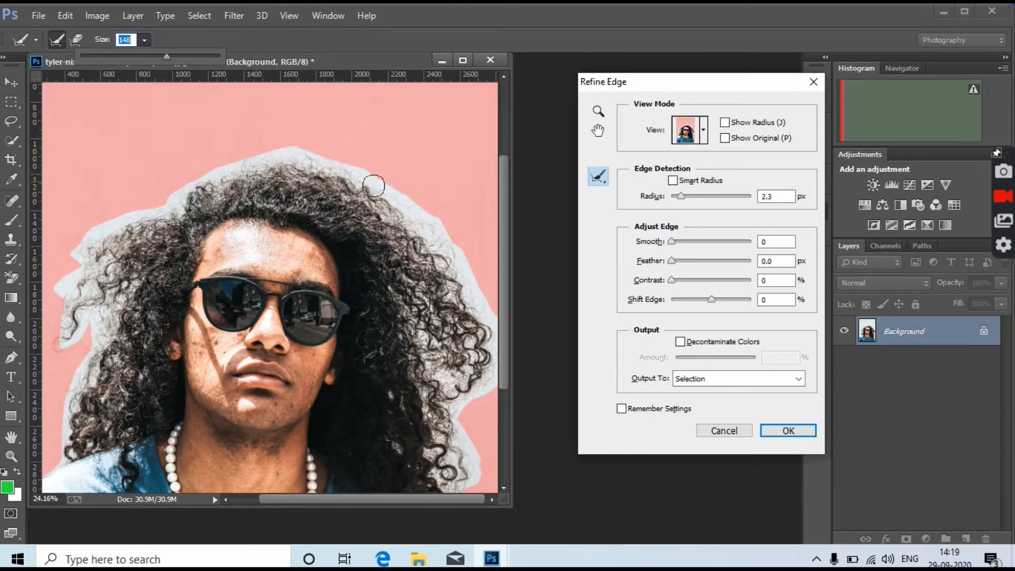
key(Return)
drag(478, 321, 452, 290)
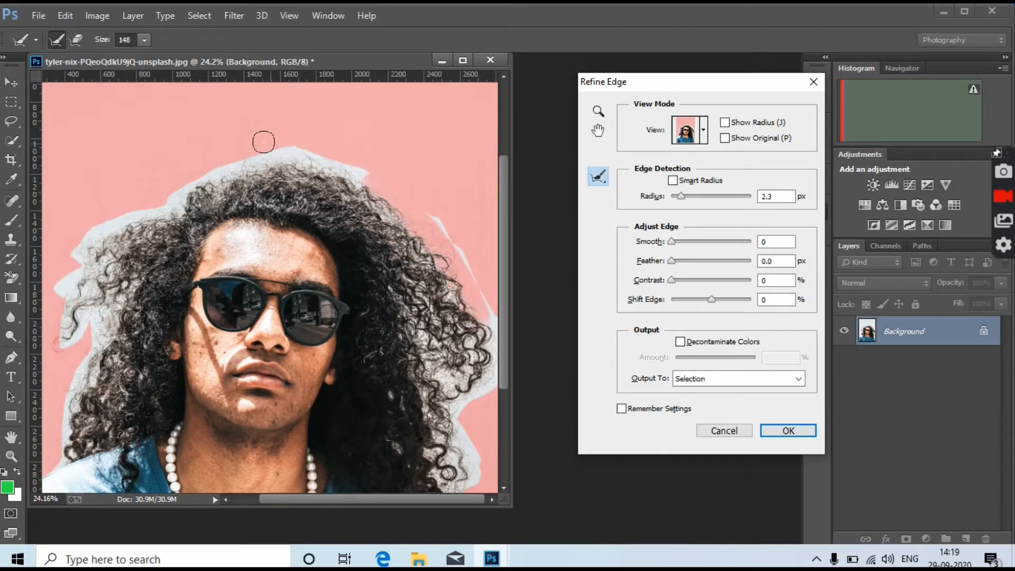
mouse_move(169, 206)
mouse_down()
mouse_move(196, 179)
mouse_move(244, 162)
mouse_move(394, 189)
mouse_up()
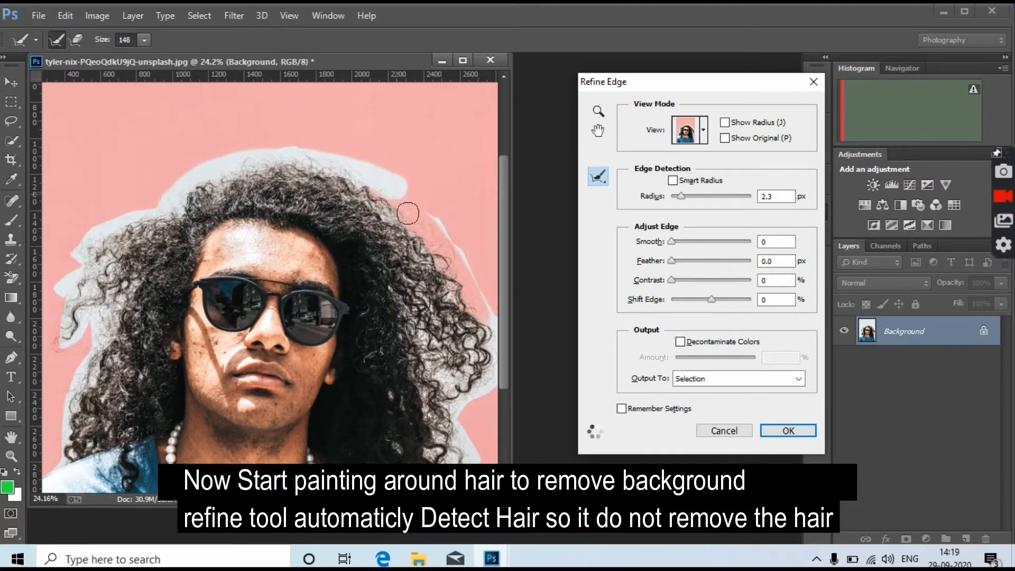
mouse_move(281, 147)
mouse_down()
mouse_move(310, 144)
mouse_move(357, 174)
mouse_up()
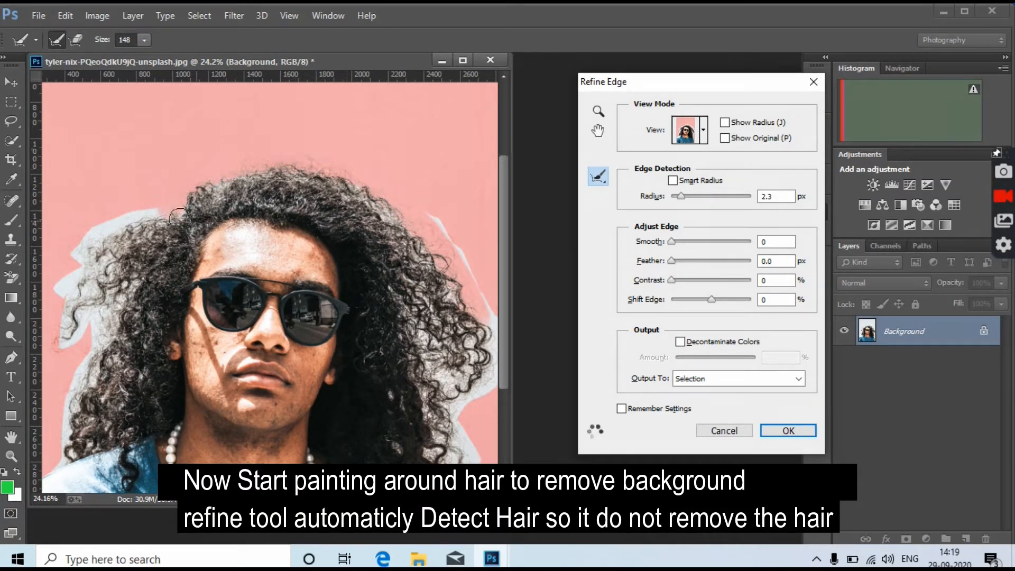
mouse_move(96, 247)
mouse_down()
mouse_move(63, 297)
mouse_move(58, 348)
mouse_move(122, 279)
mouse_move(80, 393)
mouse_up()
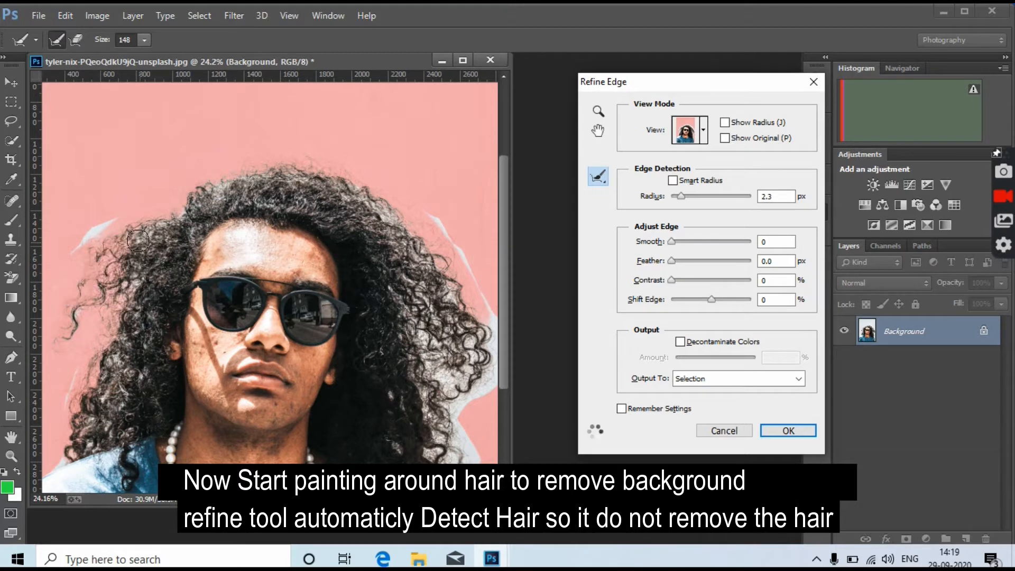
drag(70, 241, 140, 207)
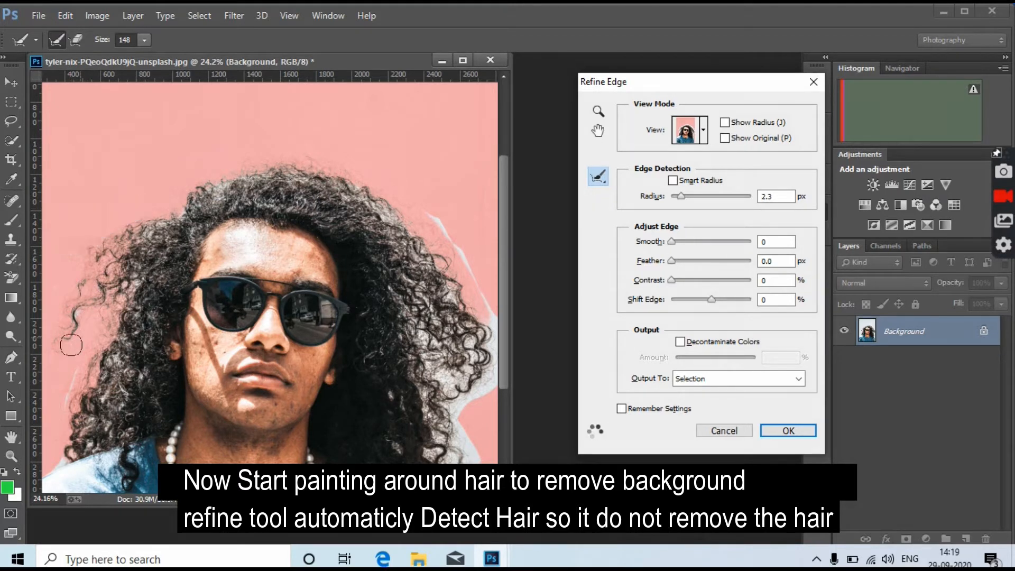
drag(70, 344, 46, 425)
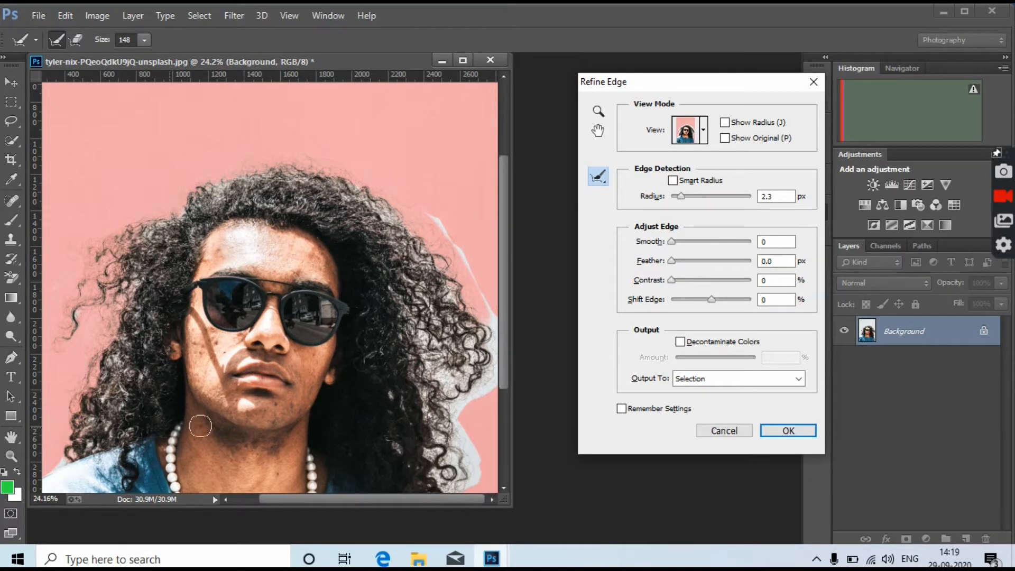
Set the edge detection radius to 1.4 px and brush again along the hair's right, top and left edges
click(677, 196)
mouse_move(428, 211)
mouse_down()
mouse_move(484, 283)
mouse_move(505, 358)
mouse_up()
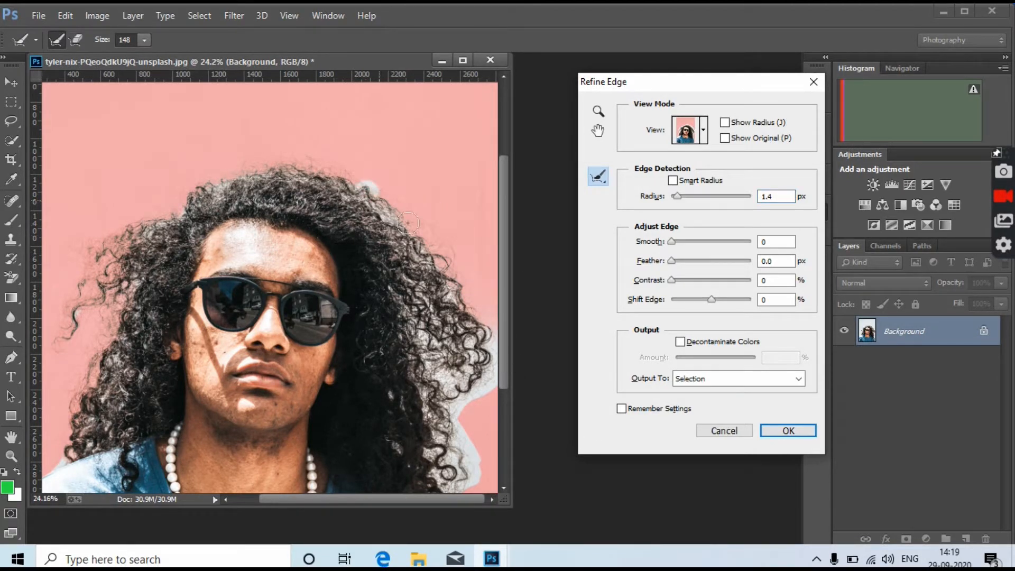
drag(369, 189, 427, 249)
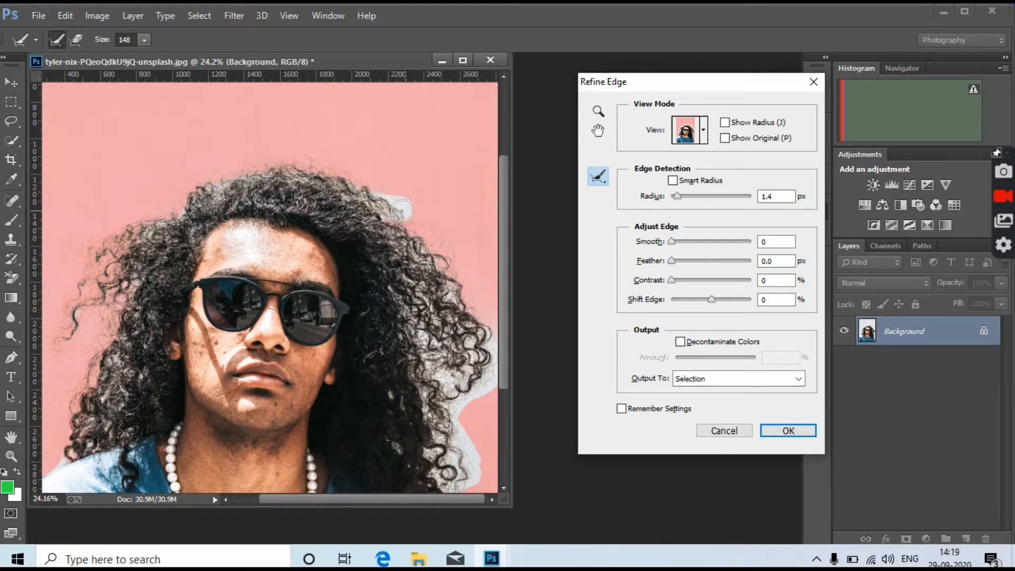
drag(223, 186, 338, 171)
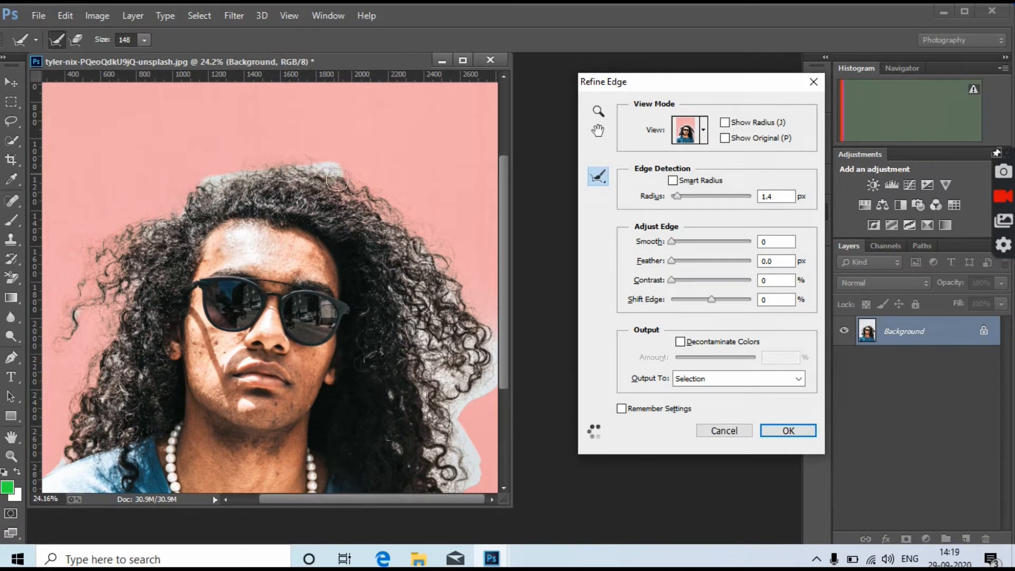
drag(153, 230, 213, 201)
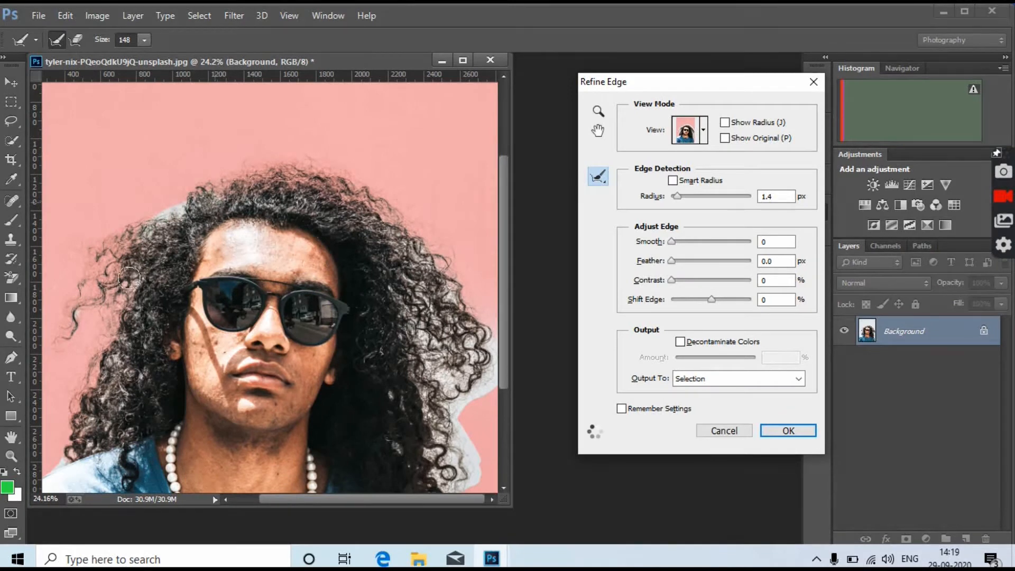
mouse_move(110, 352)
mouse_down()
mouse_move(93, 396)
mouse_move(100, 423)
mouse_up()
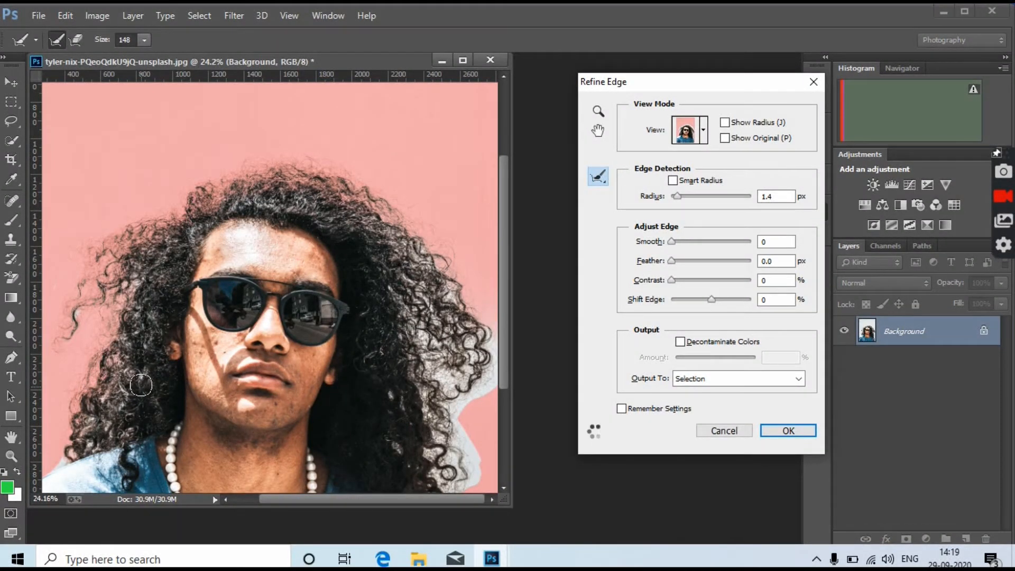
Paint over the background fringe beside the lower right curls and the right shoulder with the Refine Radius tool
scroll(376, 476, down, 2)
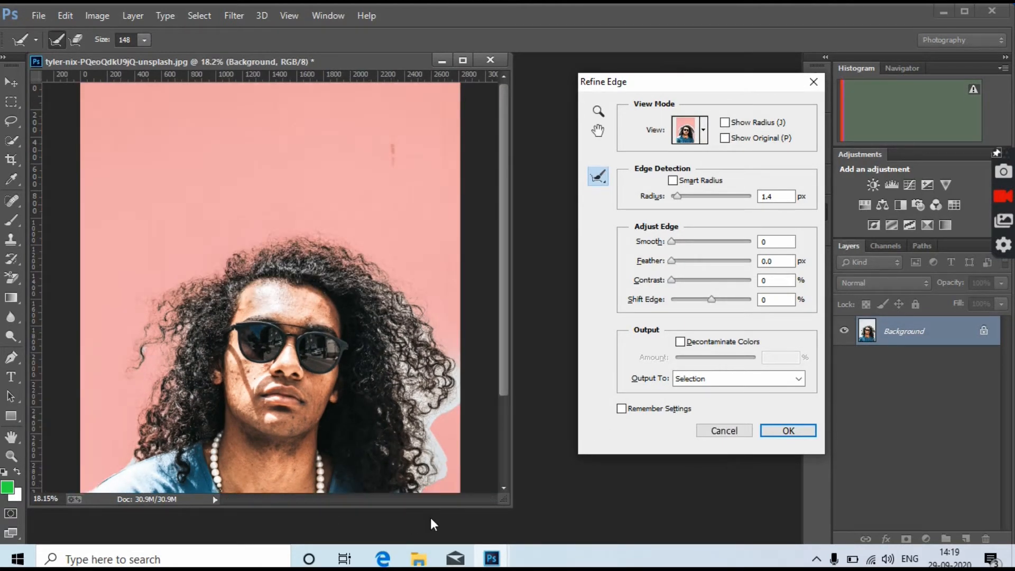
scroll(418, 471, down, 3)
scroll(414, 408, up, 4)
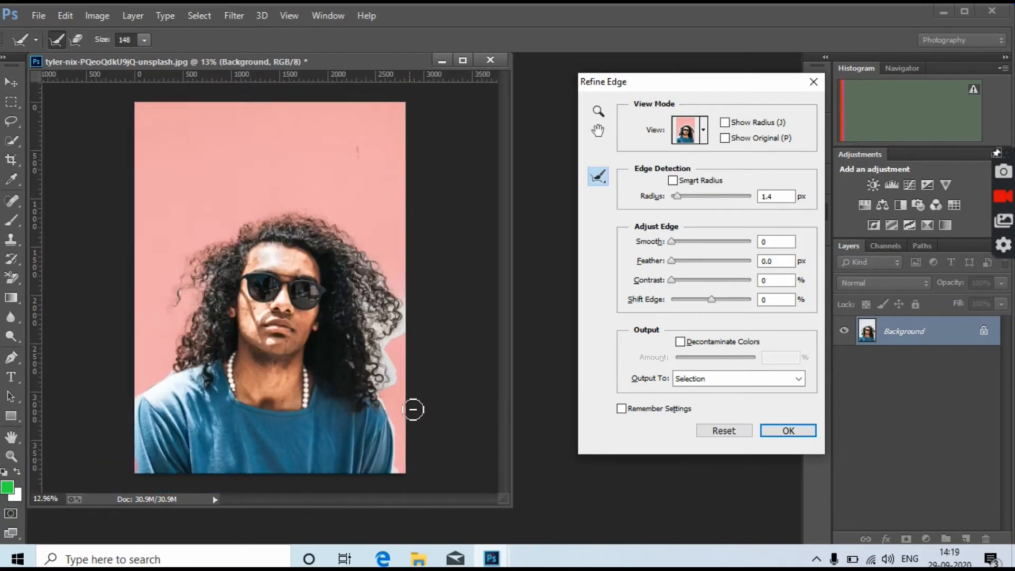
drag(438, 417, 451, 476)
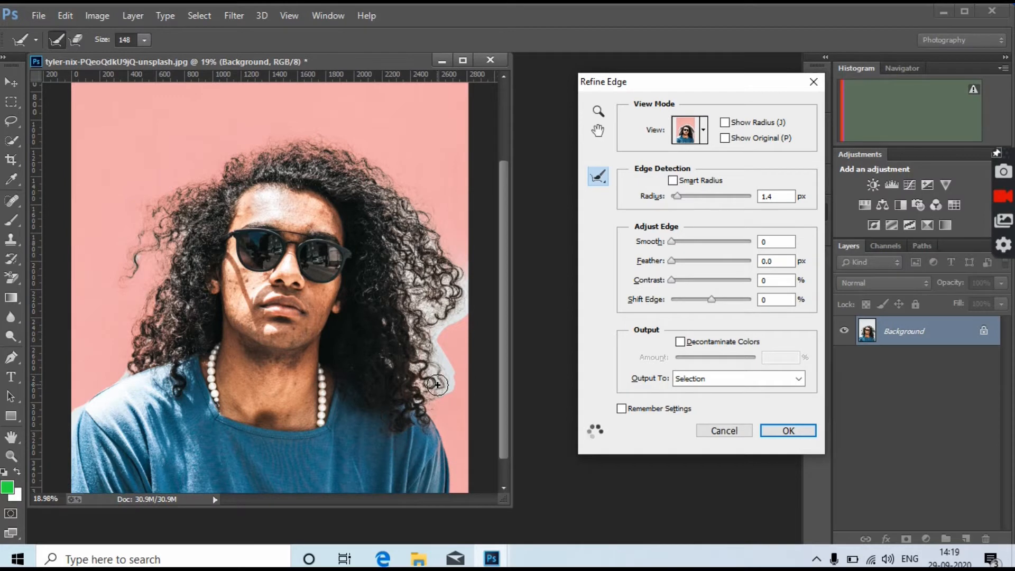
Enlarge the refine brush to 185, paint over the remaining background beside the lower right curls, and set the radius to 0.0 px
click(143, 40)
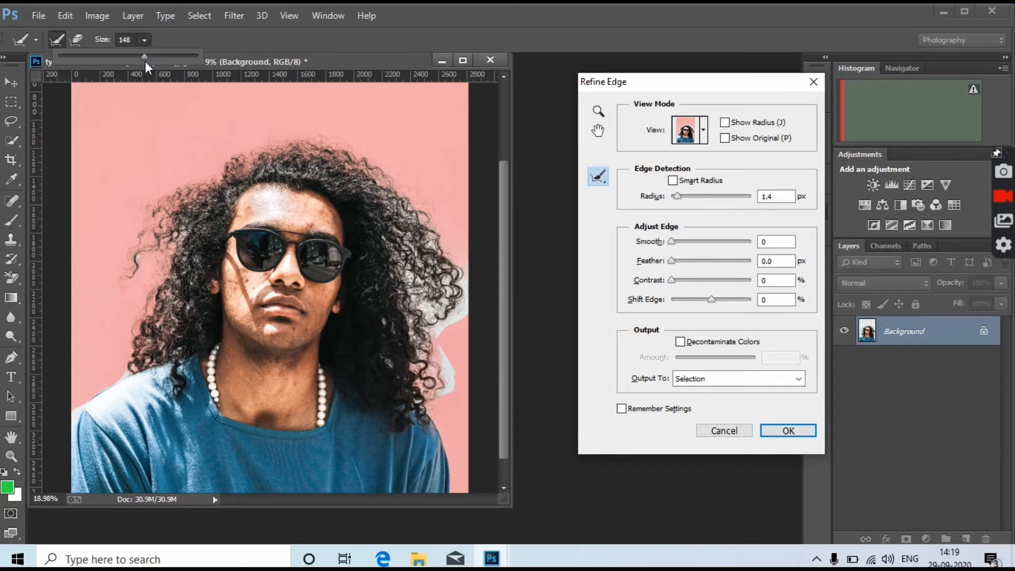
drag(157, 58, 158, 57)
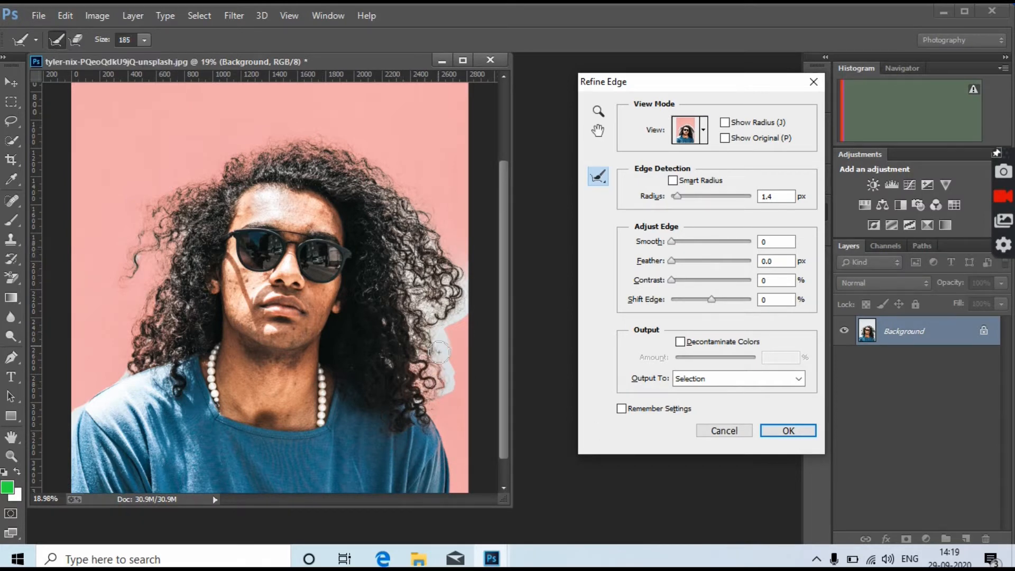
mouse_move(446, 353)
mouse_down()
mouse_move(464, 314)
mouse_move(458, 267)
mouse_move(463, 310)
mouse_move(442, 383)
mouse_up()
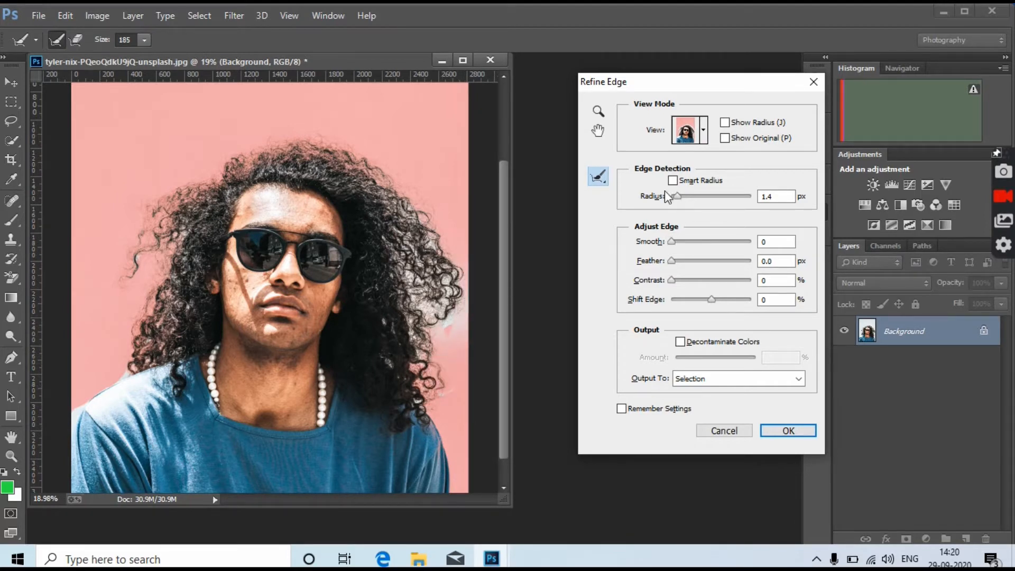
drag(681, 197, 590, 210)
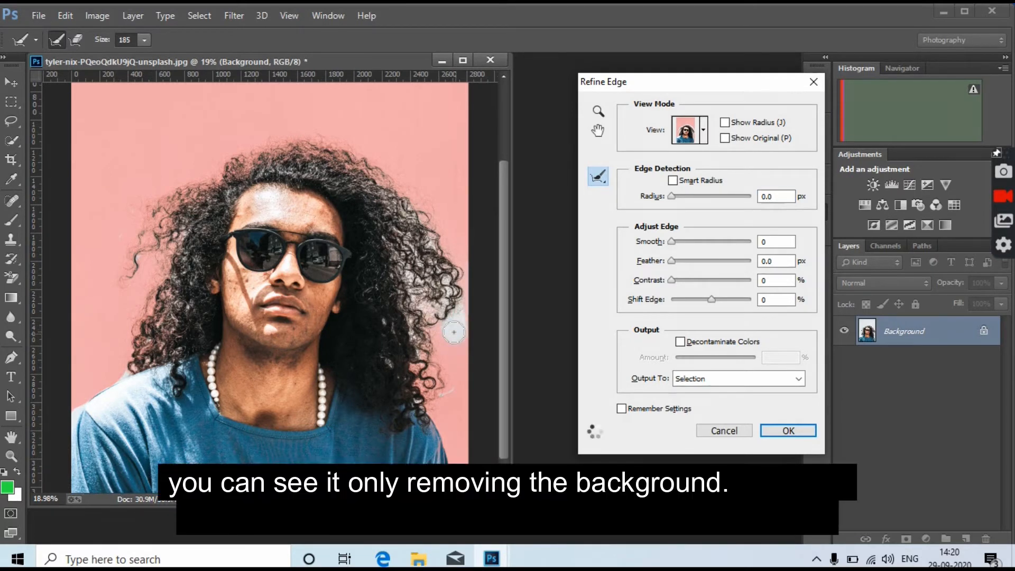
Paint over the leftover background patches along the hair's right edge and beside the lower right curls with the Refine Radius tool
drag(453, 331, 454, 300)
drag(430, 244, 438, 253)
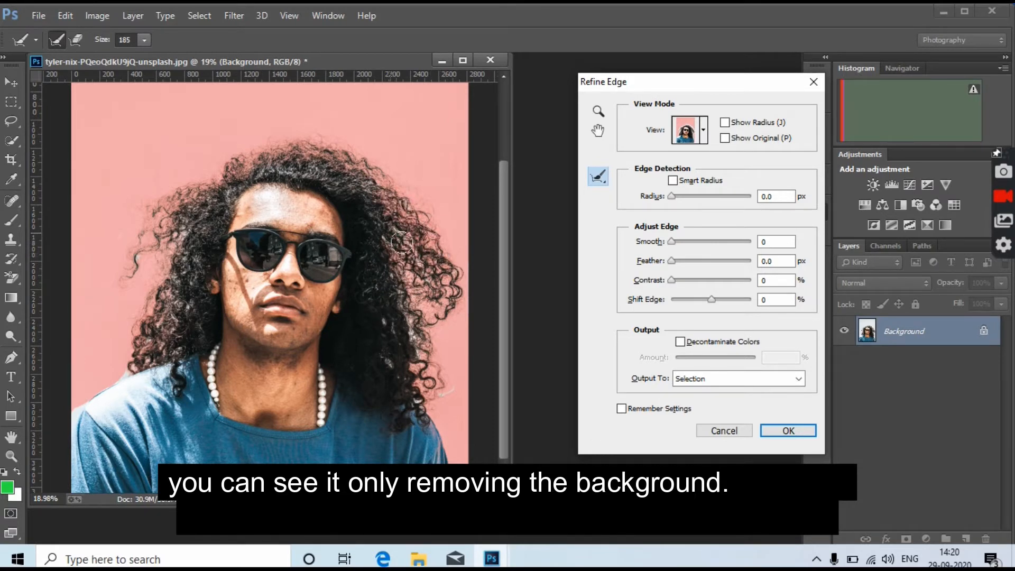
drag(448, 392, 428, 359)
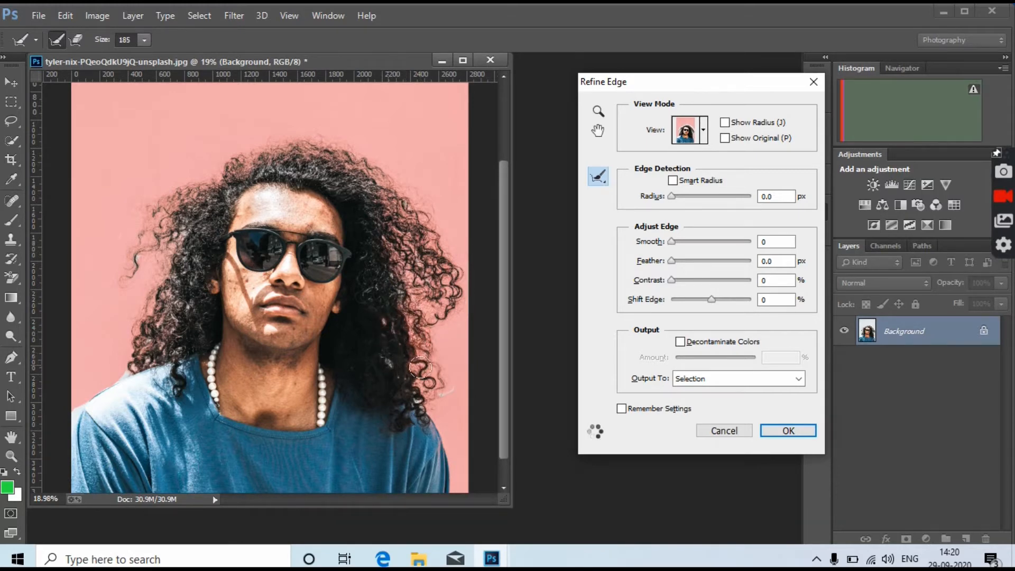
Reduce the refine brush size to 43 and paint over the remaining spots among the right curls and next to the right shoulder
scroll(421, 367, up, 2)
scroll(432, 360, up, 1)
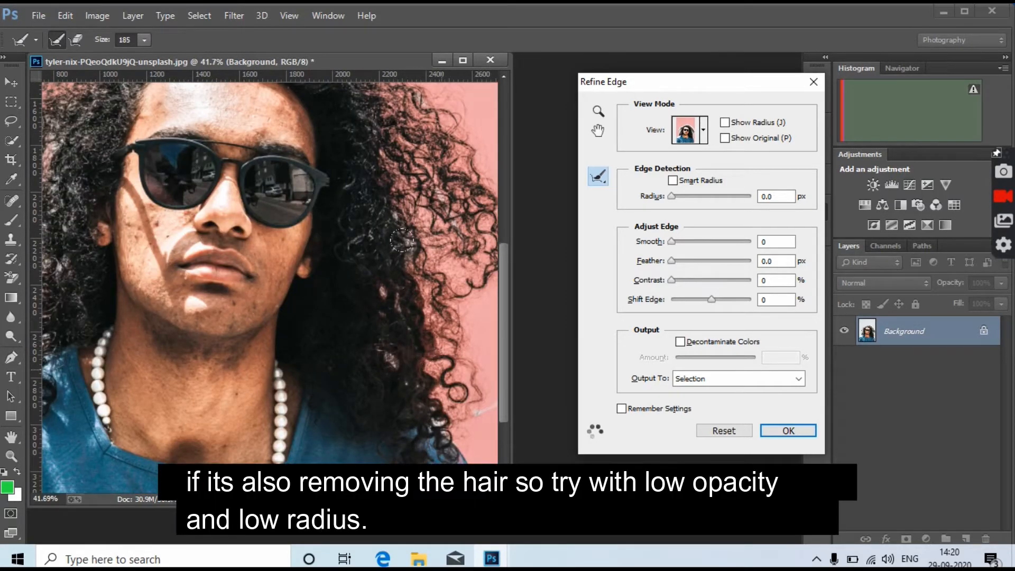
scroll(402, 241, up, 1)
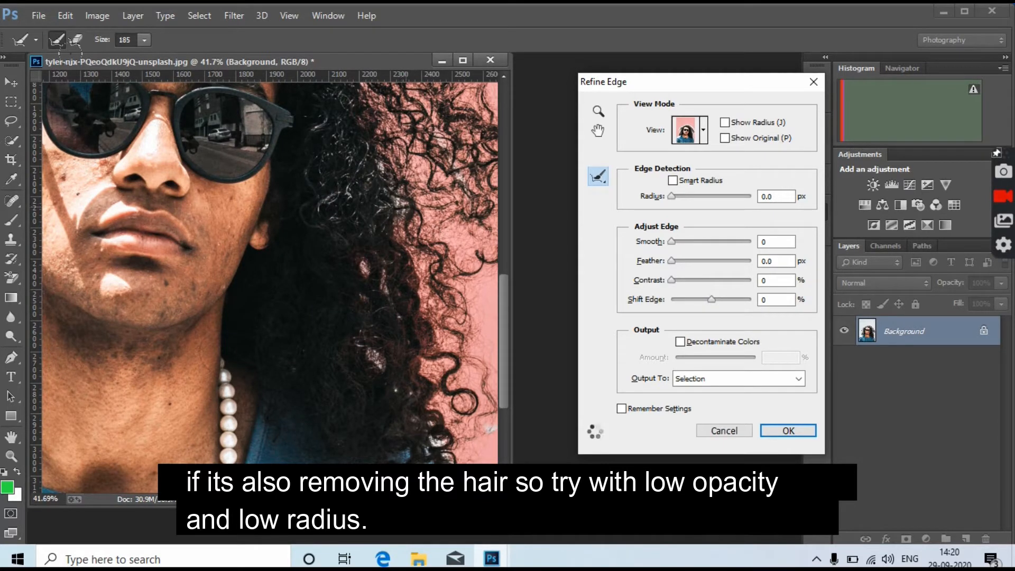
click(145, 40)
drag(79, 60, 75, 60)
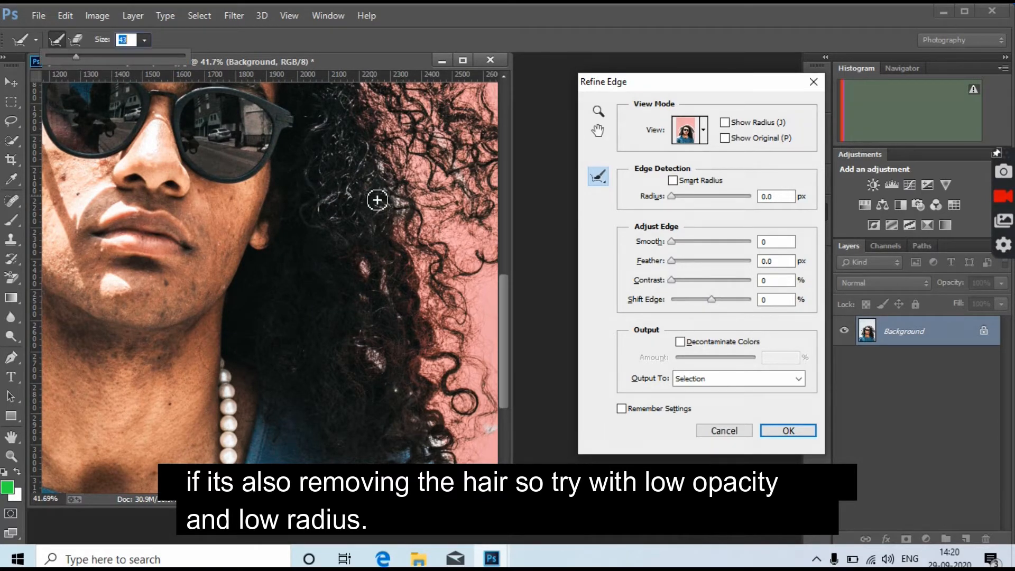
click(405, 205)
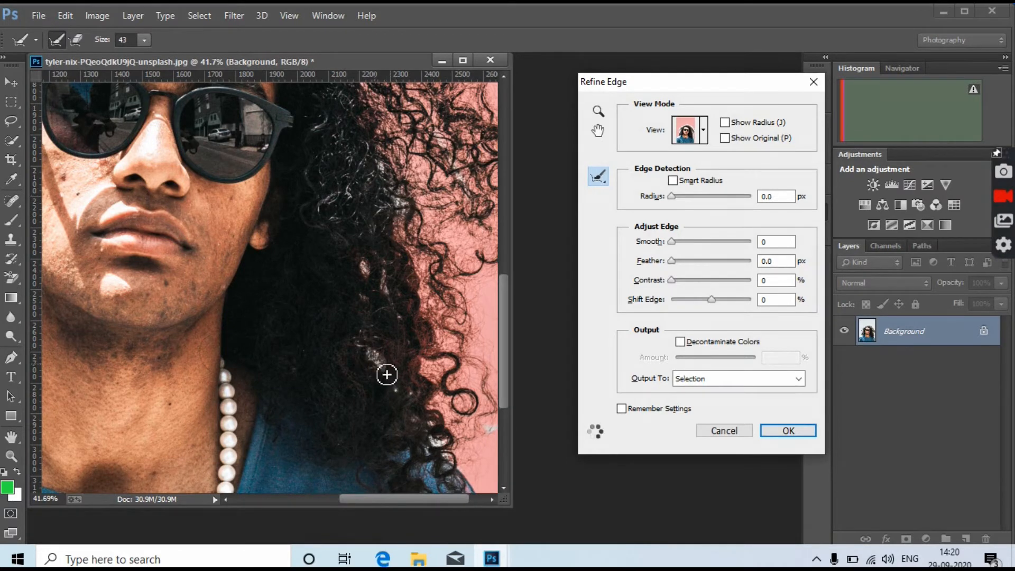
mouse_move(450, 453)
mouse_down()
mouse_move(496, 430)
mouse_move(494, 441)
mouse_move(496, 431)
mouse_up()
Output the refined selection to a new layer with layer mask and apply Refine Edge
scroll(480, 449, down, 2)
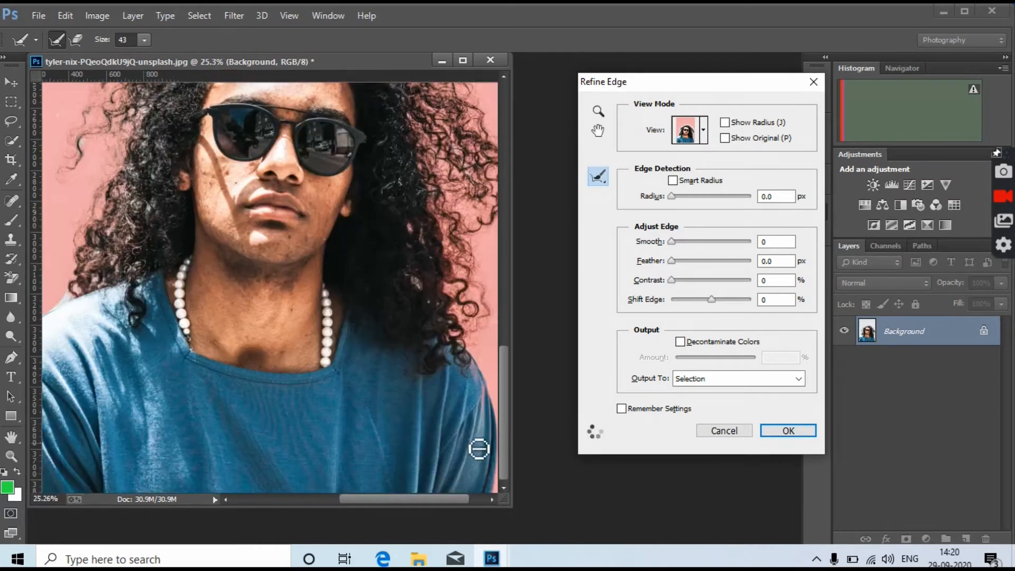
scroll(464, 410, down, 3)
scroll(427, 270, up, 3)
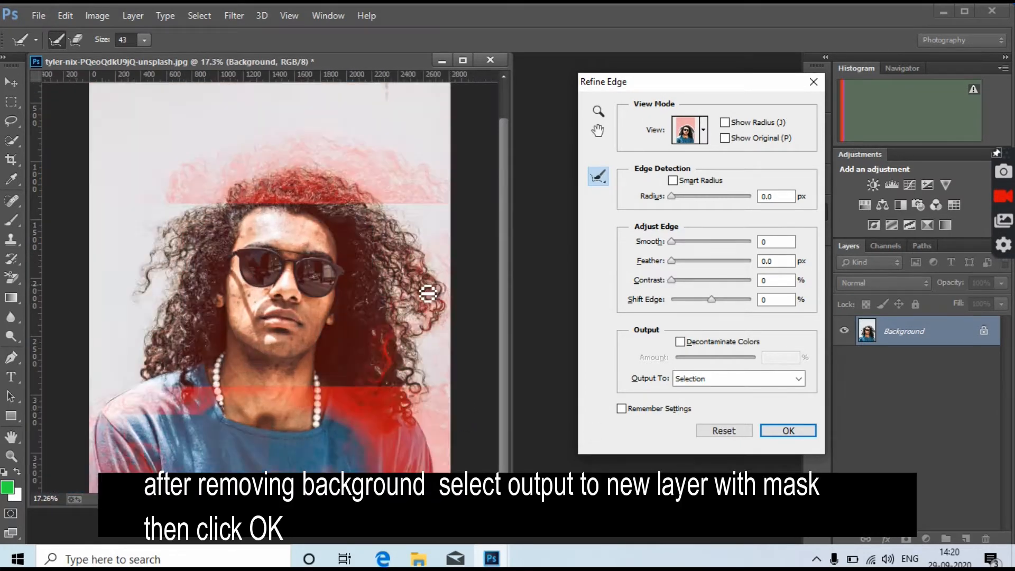
scroll(451, 288, up, 2)
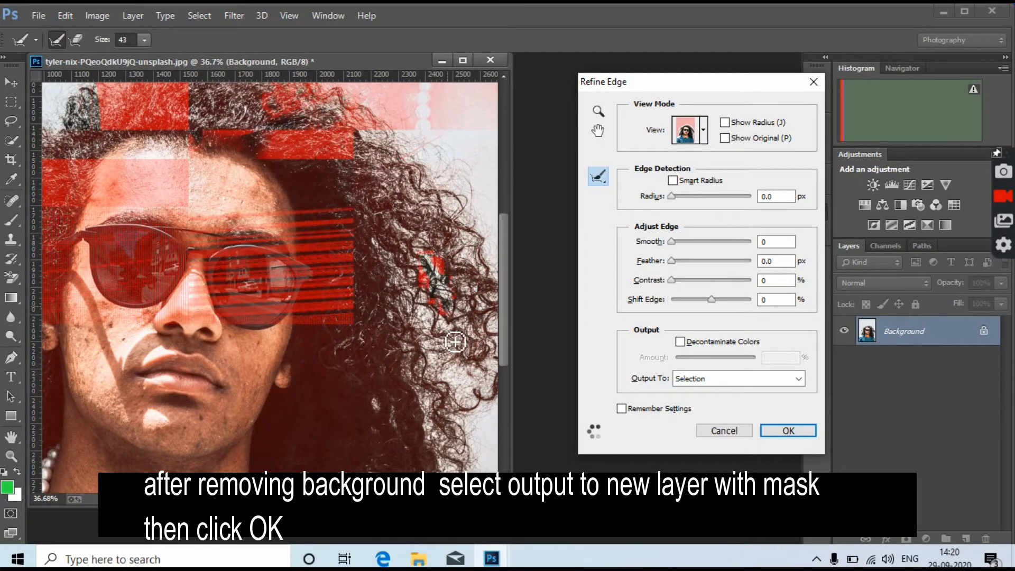
scroll(454, 322, down, 3)
scroll(201, 320, up, 2)
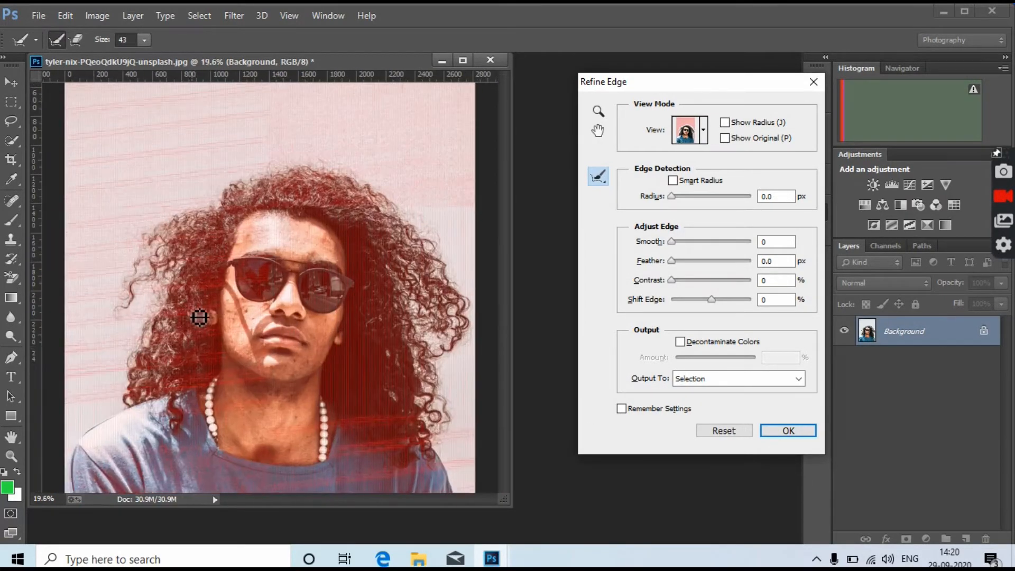
scroll(199, 317, down, 2)
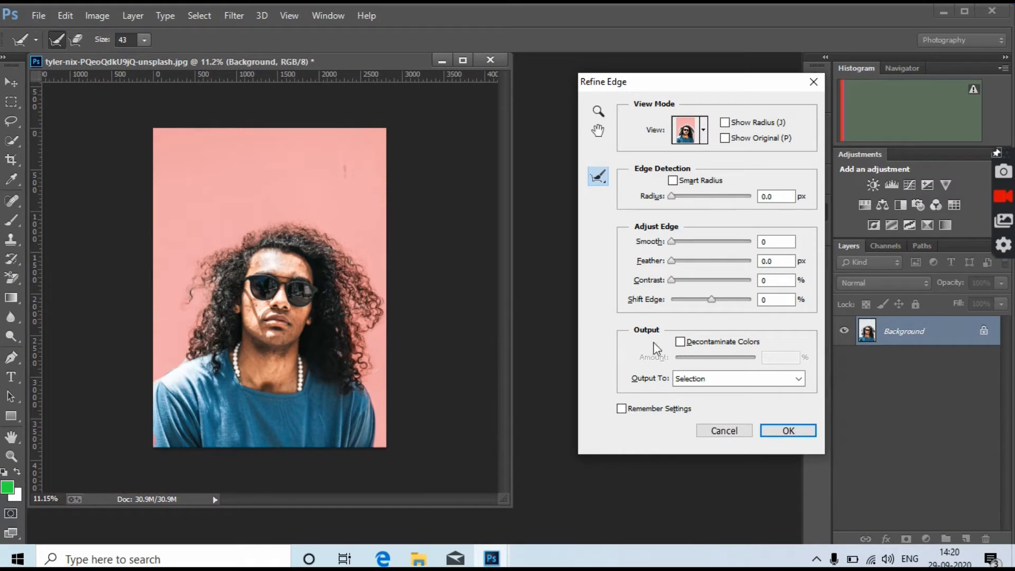
click(714, 380)
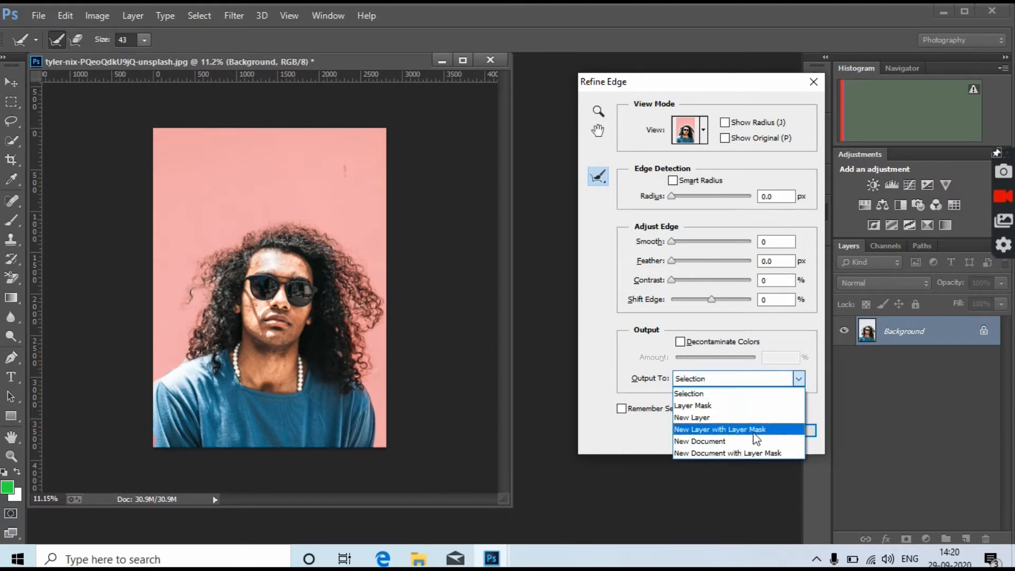
click(736, 431)
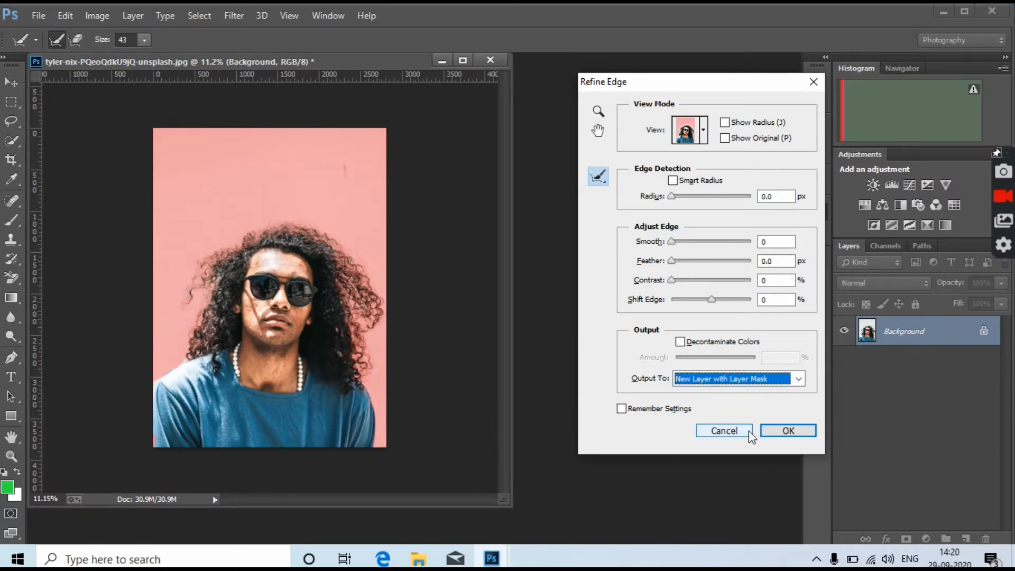
click(788, 429)
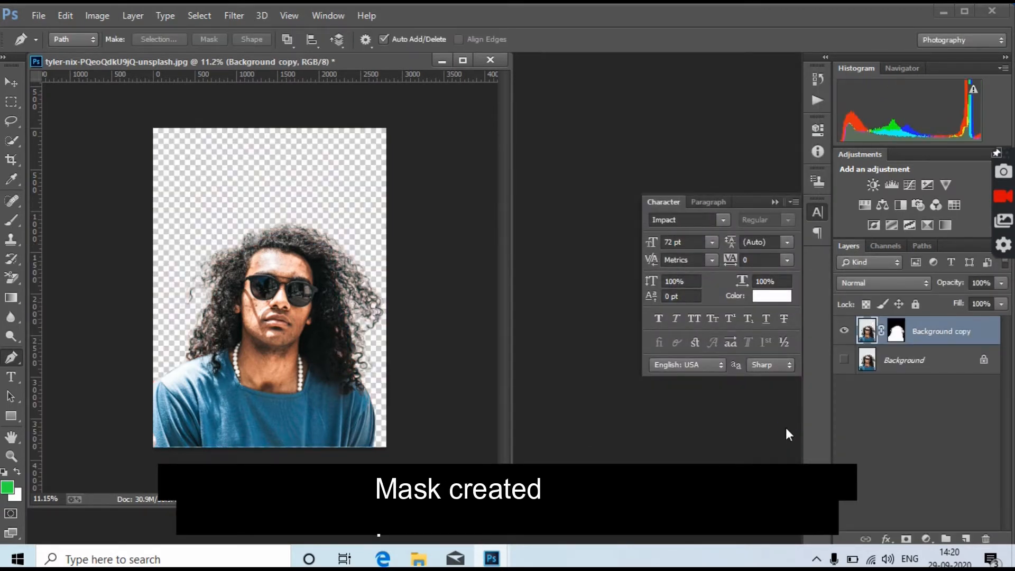
Display the Background copy layer's mask on the canvas and bring the left hair edge into view
alt+click(897, 332)
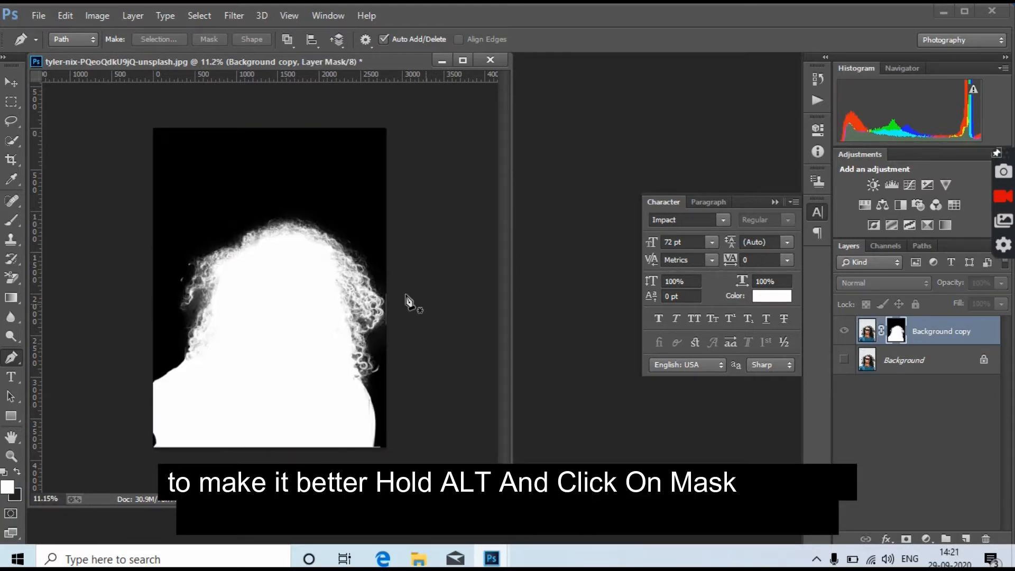
scroll(375, 240, up, 5)
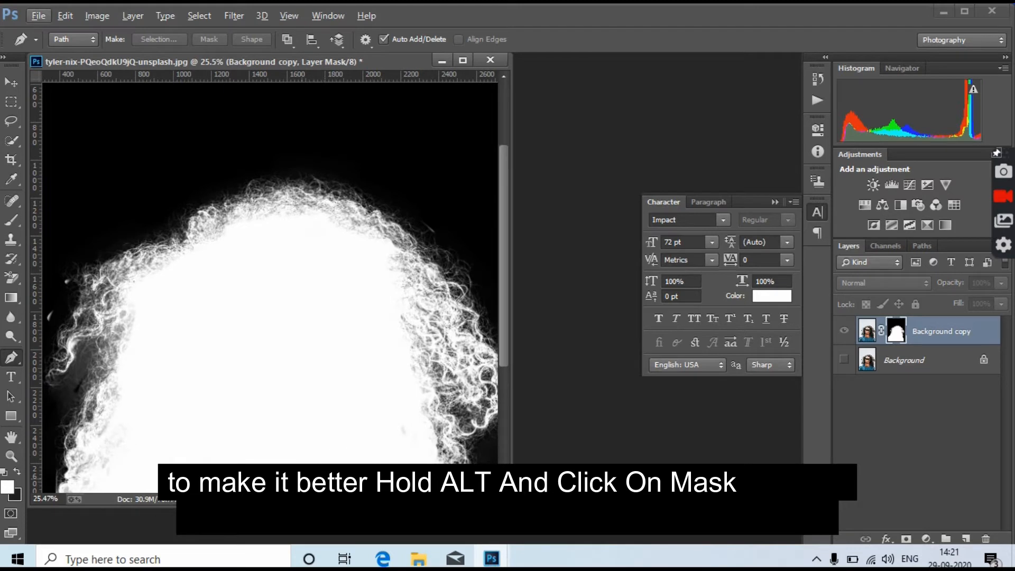
drag(302, 497, 269, 509)
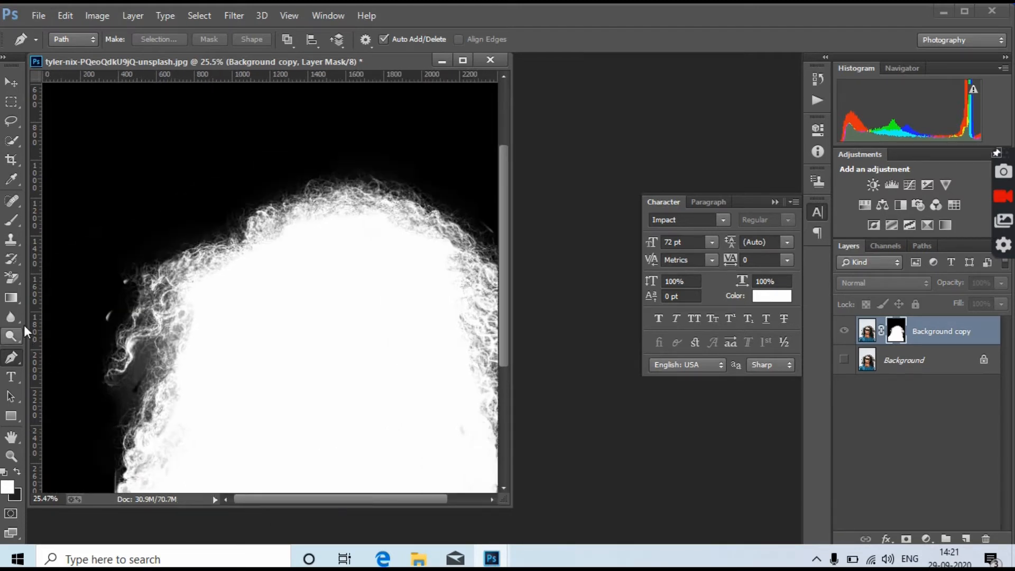
Set up a soft 55 px brush in Overlay mode with 56% flow and 84% opacity
click(13, 222)
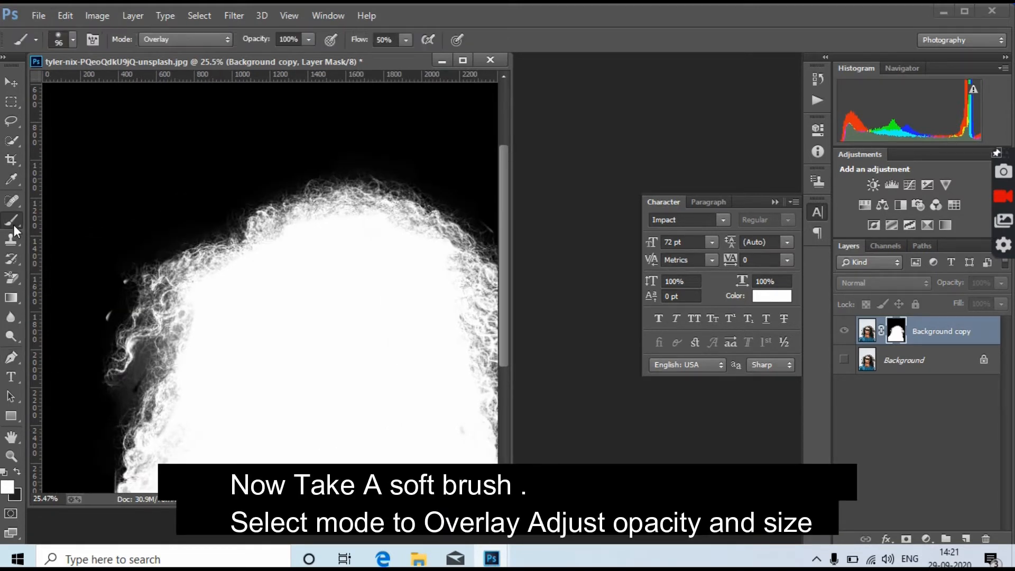
click(72, 39)
drag(112, 90, 103, 90)
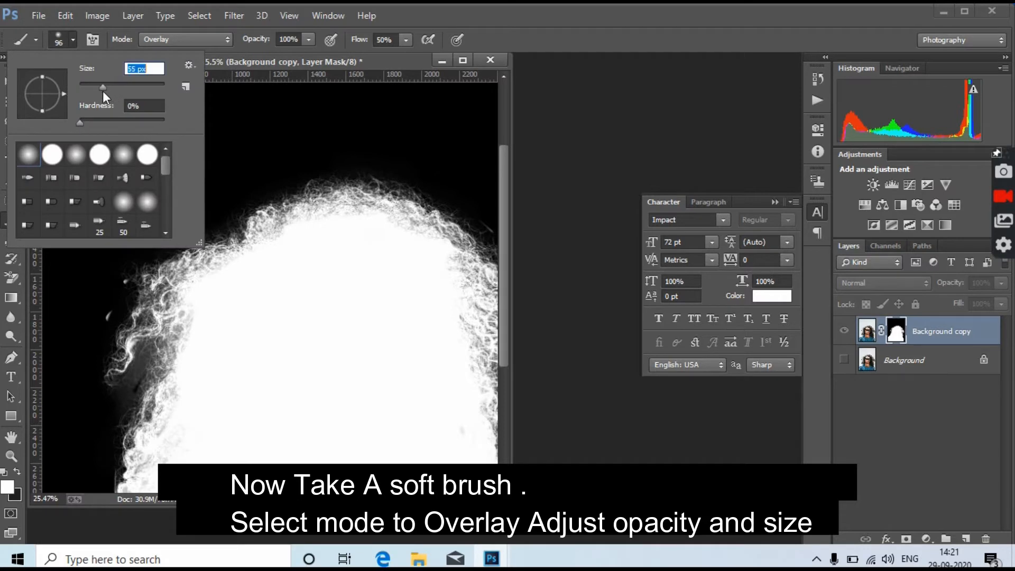
click(557, 181)
click(201, 40)
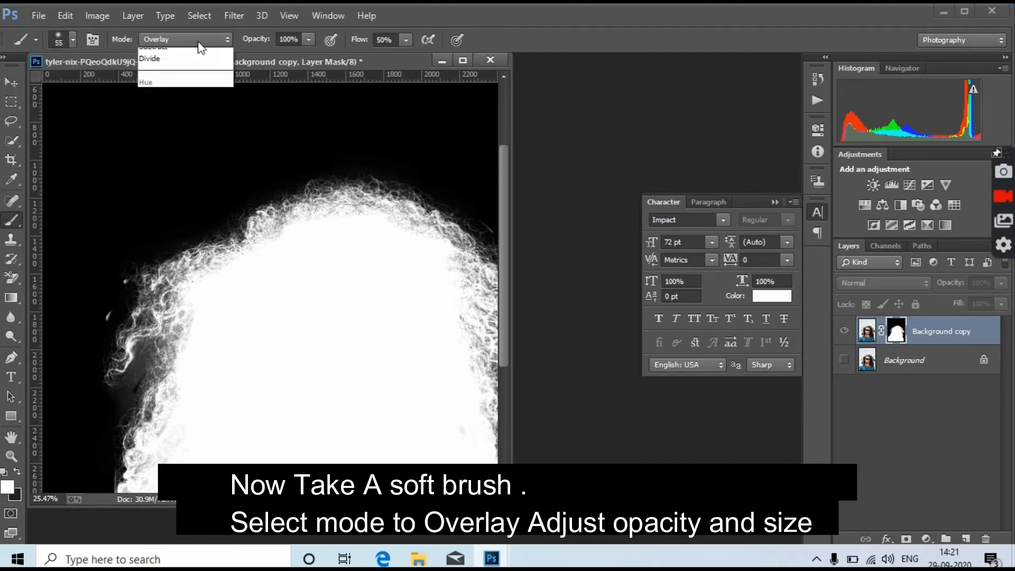
click(184, 257)
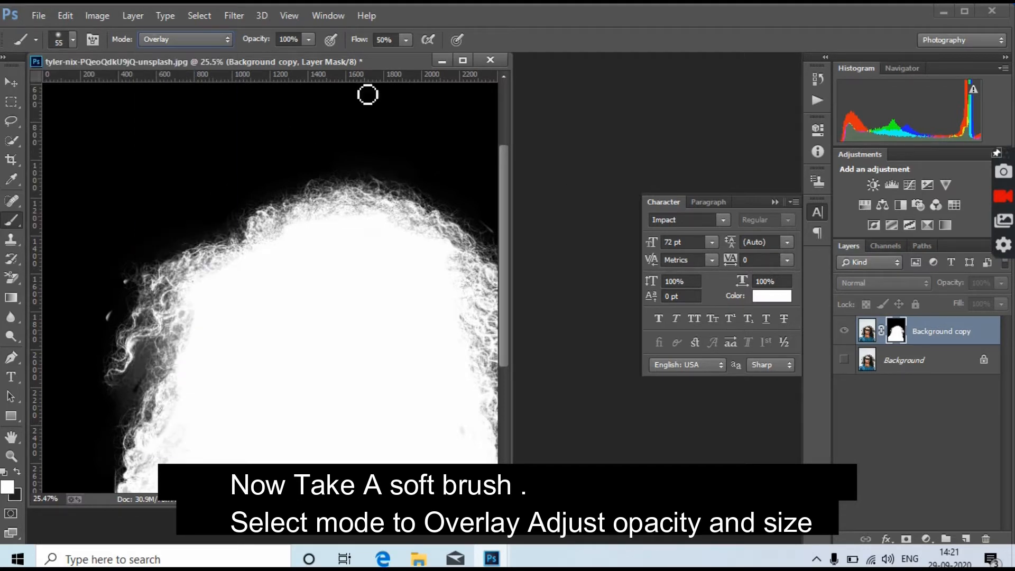
click(406, 40)
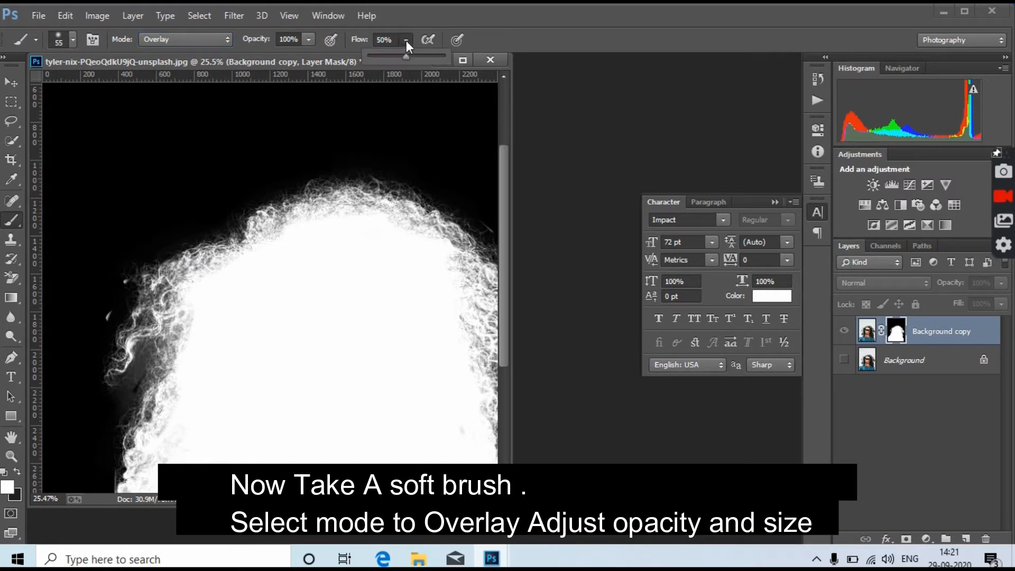
drag(443, 56, 419, 58)
click(308, 39)
drag(306, 60, 297, 60)
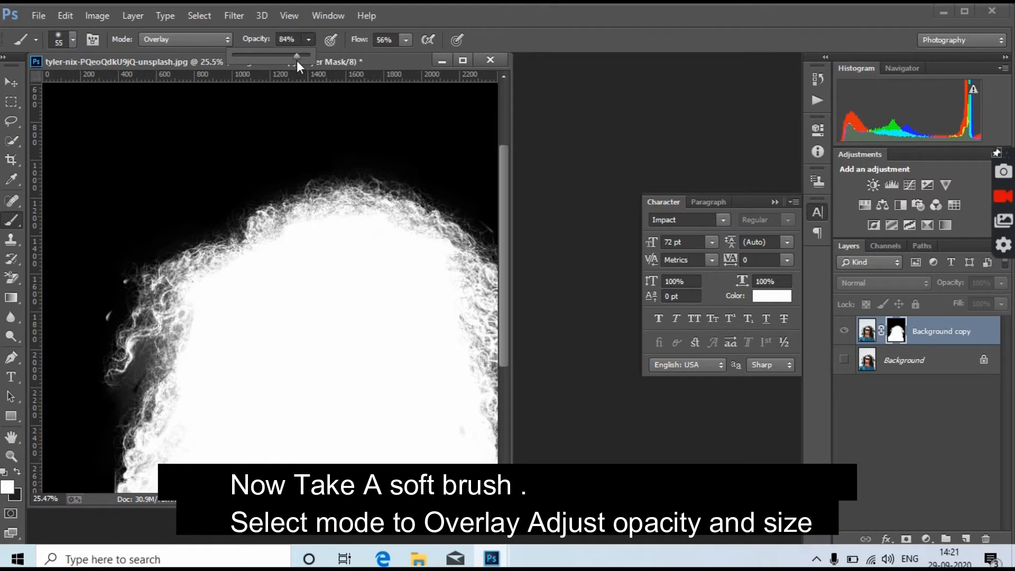
Sample black from the mask's background and paint over the grey haze between and around the left curls
drag(142, 373, 130, 404)
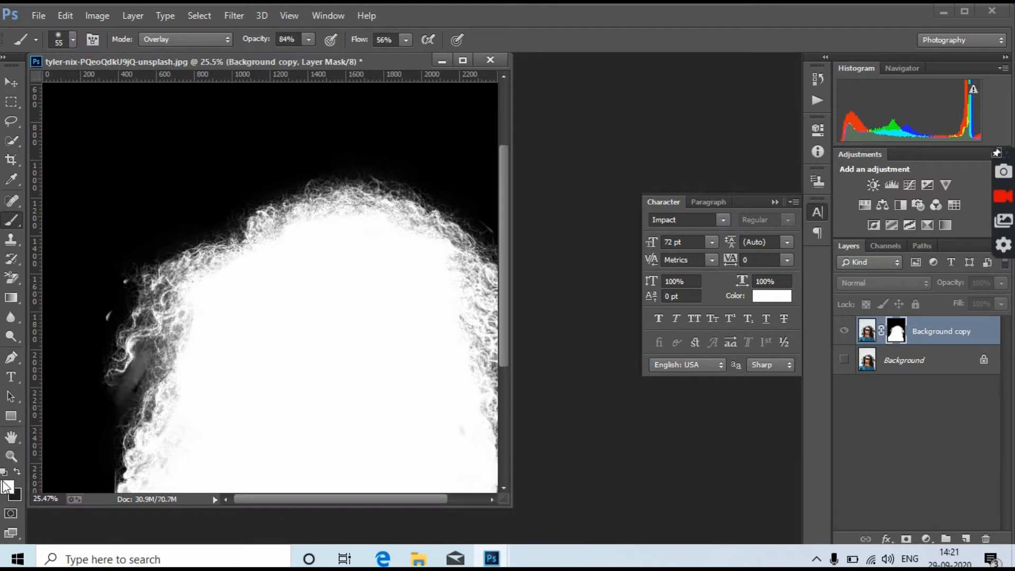
click(11, 179)
click(57, 329)
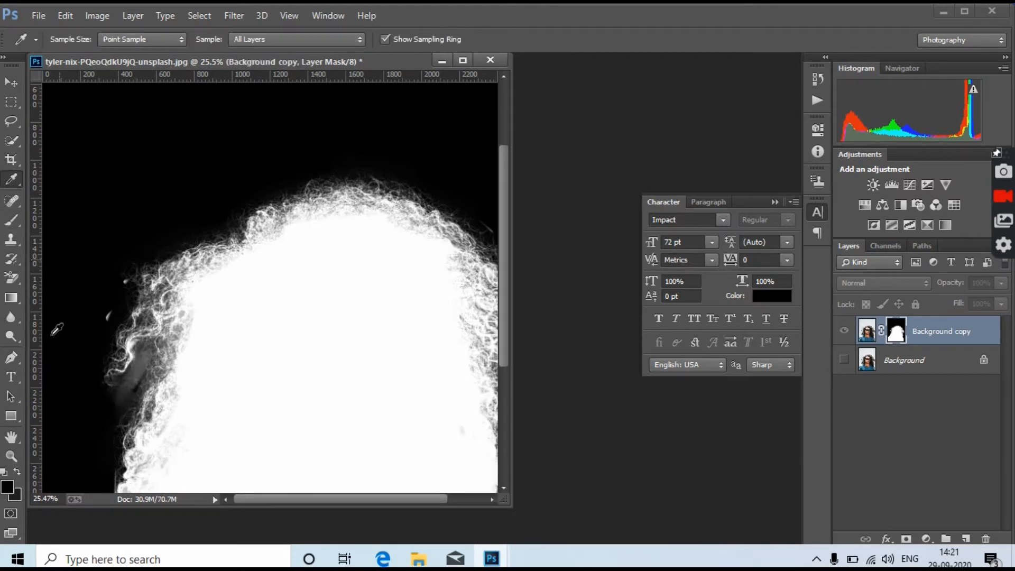
click(11, 220)
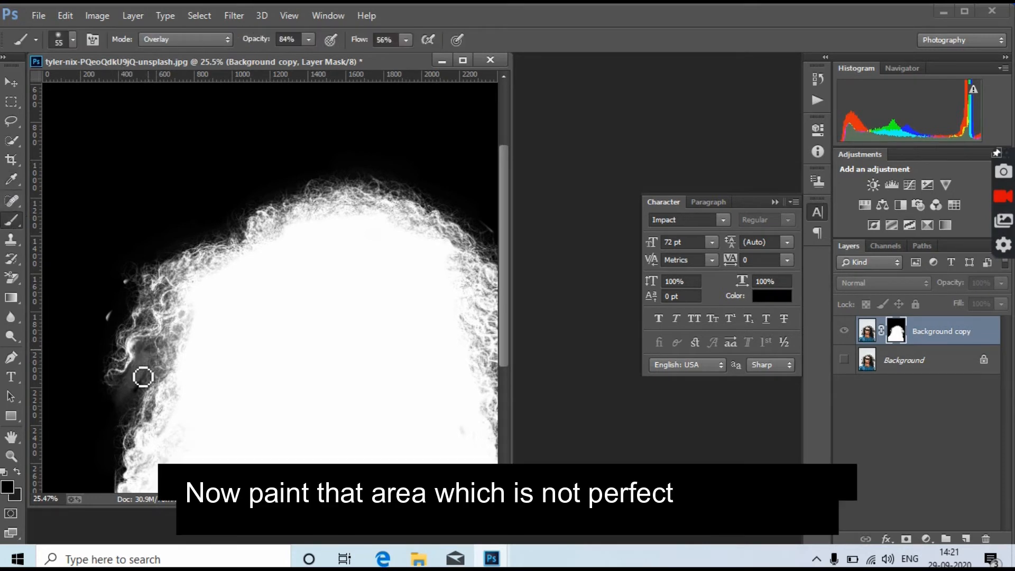
mouse_move(140, 376)
mouse_down()
mouse_move(165, 364)
mouse_move(155, 360)
mouse_move(131, 397)
mouse_move(137, 375)
mouse_move(101, 355)
mouse_move(130, 297)
mouse_move(136, 423)
mouse_move(121, 432)
mouse_move(149, 378)
mouse_move(118, 417)
mouse_move(161, 359)
mouse_move(115, 462)
mouse_move(116, 486)
mouse_move(174, 370)
mouse_move(163, 367)
mouse_move(148, 396)
mouse_move(190, 294)
mouse_move(174, 279)
mouse_move(151, 294)
mouse_move(194, 278)
mouse_move(159, 307)
mouse_move(201, 268)
mouse_up()
Set the brush to 349 px and 43% opacity, and paint black over the haze along the hair's top, left and right edges
click(308, 39)
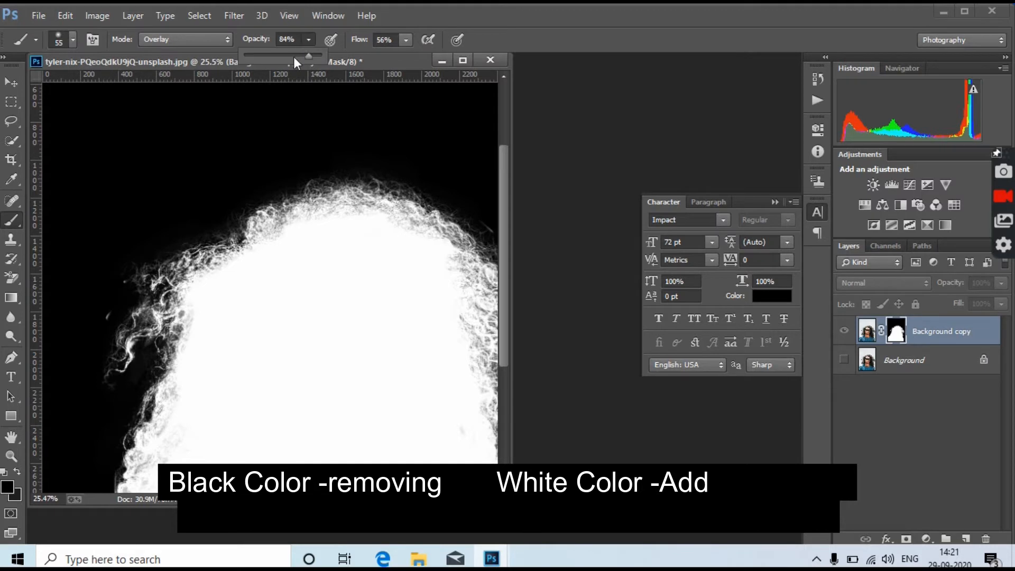
click(73, 40)
click(292, 228)
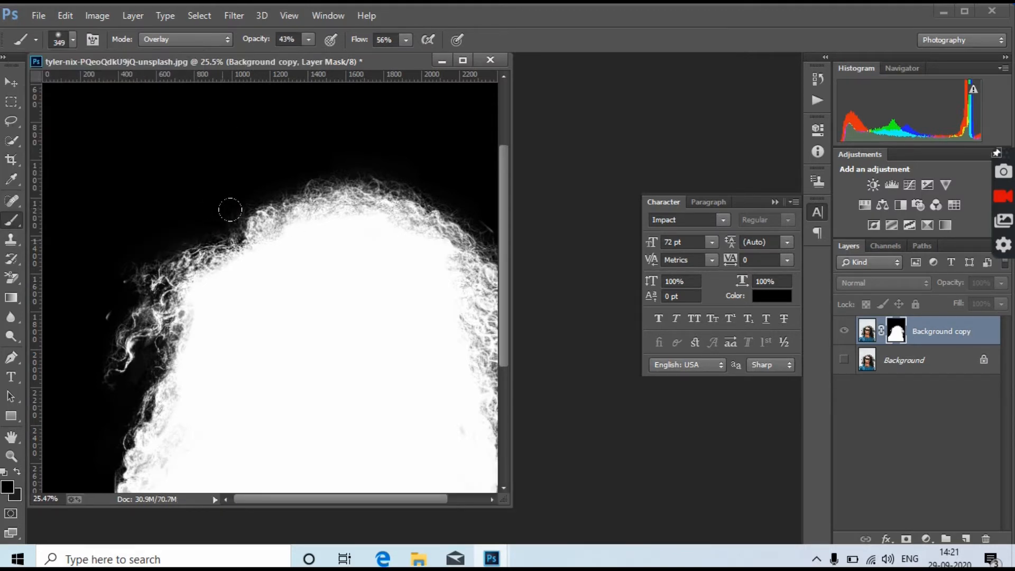
mouse_move(445, 213)
mouse_down()
mouse_move(317, 198)
mouse_move(100, 314)
mouse_up()
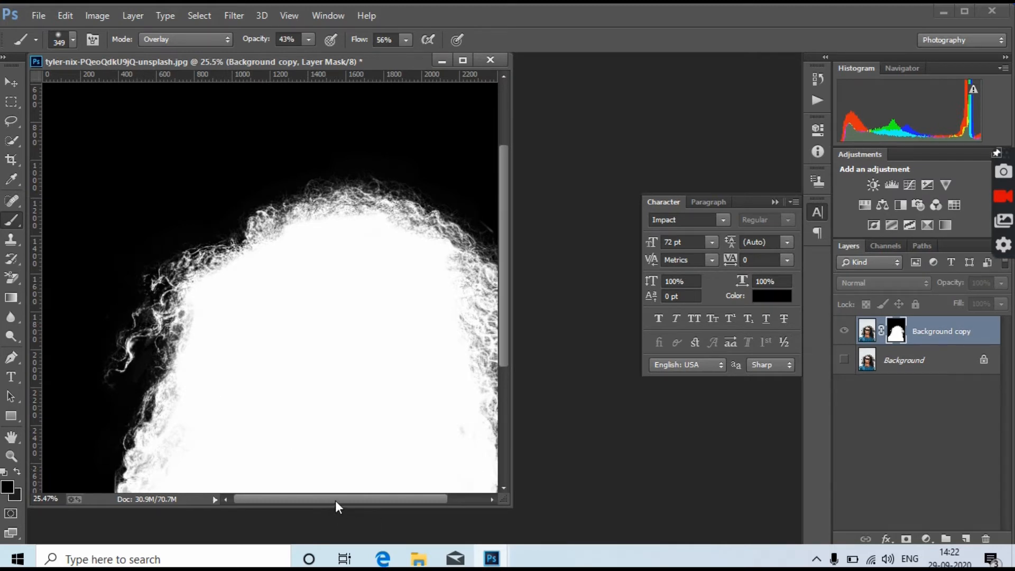
drag(335, 500, 373, 500)
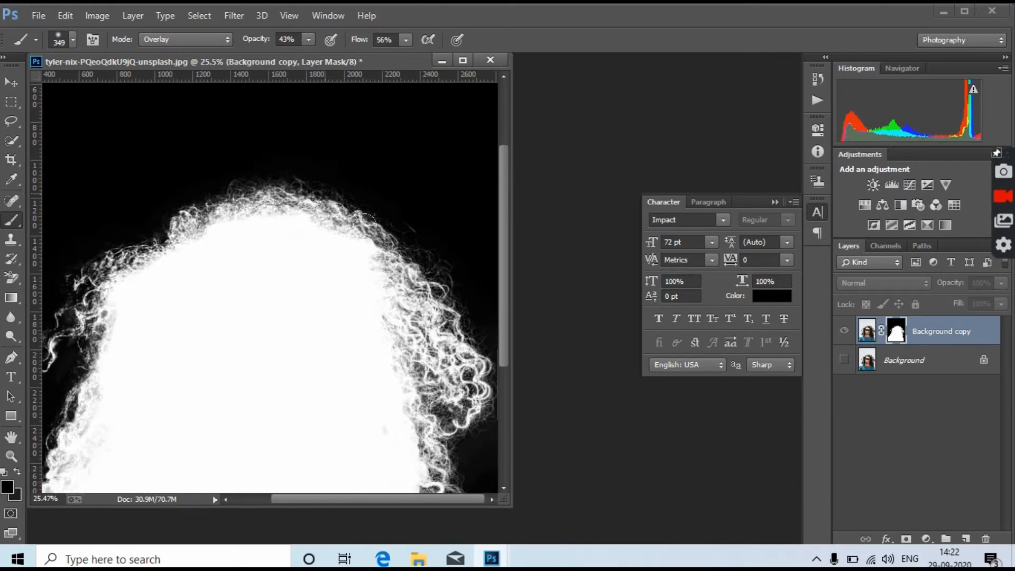
mouse_move(367, 217)
mouse_down()
mouse_move(444, 426)
mouse_move(395, 363)
mouse_move(432, 505)
mouse_move(425, 320)
mouse_move(431, 453)
mouse_move(411, 349)
mouse_move(431, 429)
mouse_up()
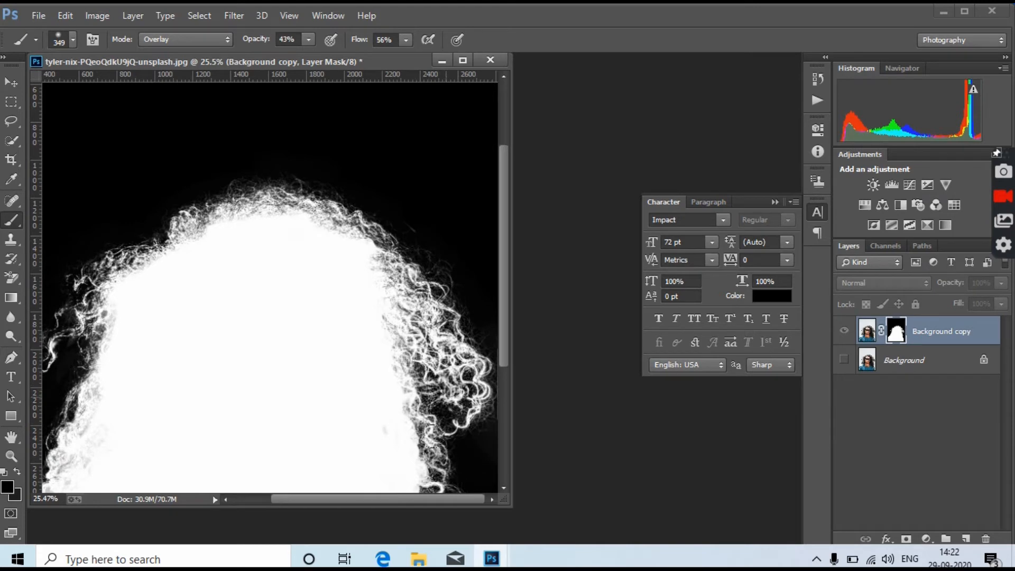
Raise the brush flow to 76% for cleaning the mask around the right curls
scroll(419, 461, down, 3)
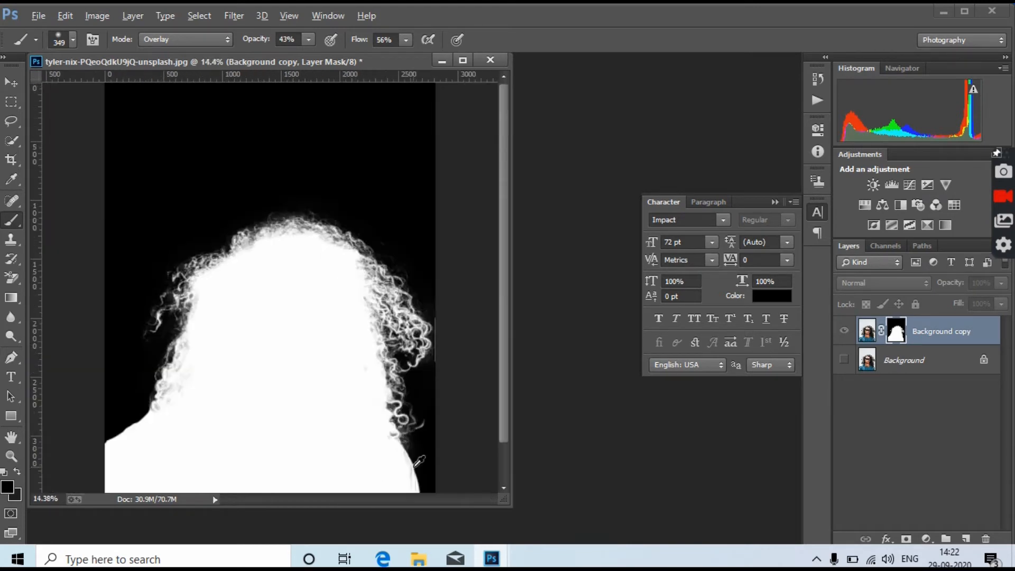
scroll(351, 355, up, 4)
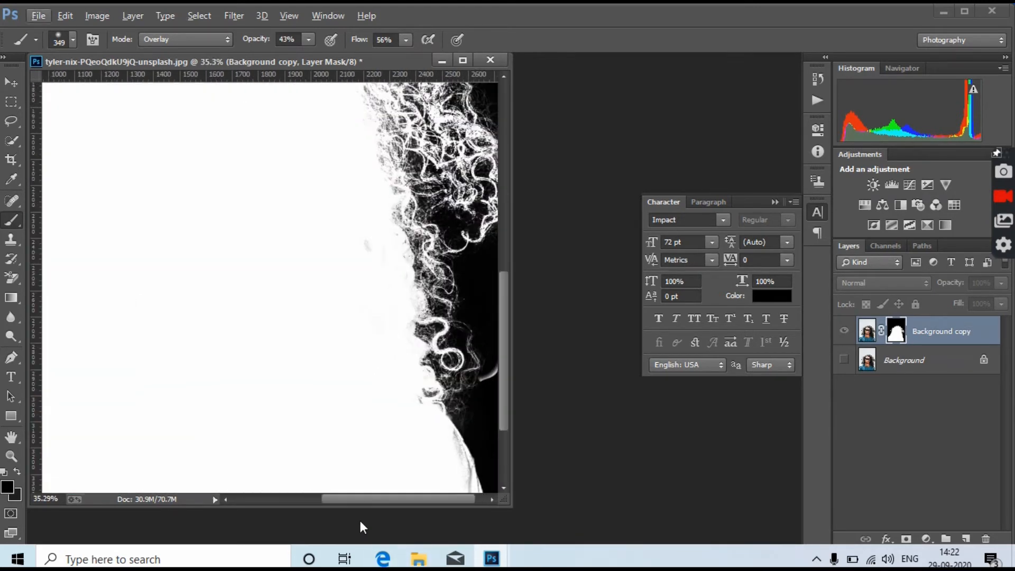
scroll(465, 412, up, 2)
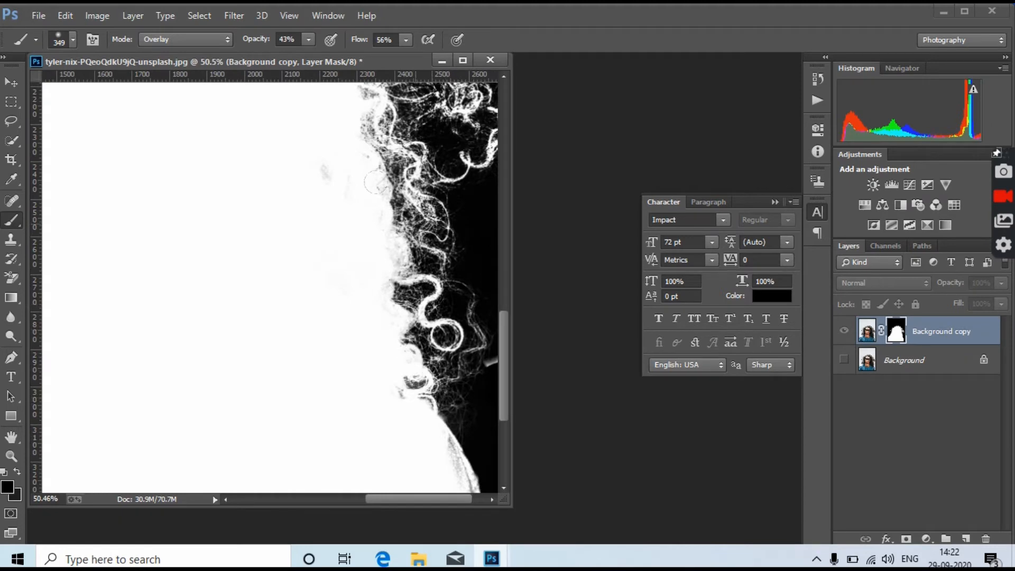
scroll(417, 117, up, 2)
scroll(417, 116, up, 1)
click(406, 40)
drag(405, 55, 411, 58)
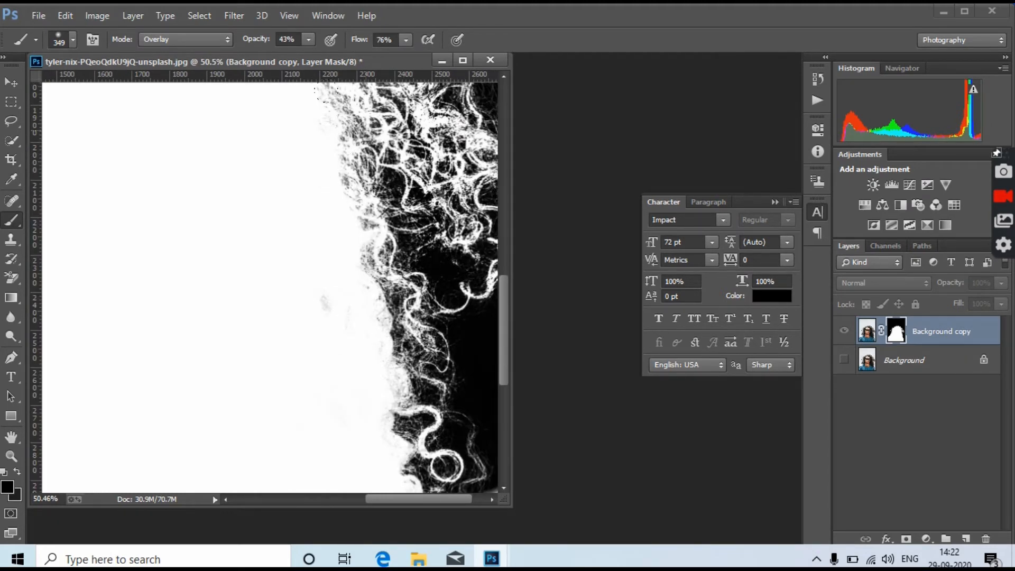
Sample white from the mask, set the brush to 48 px and paint over the curls along the hair's left edge
scroll(414, 224, down, 3)
scroll(396, 121, up, 2)
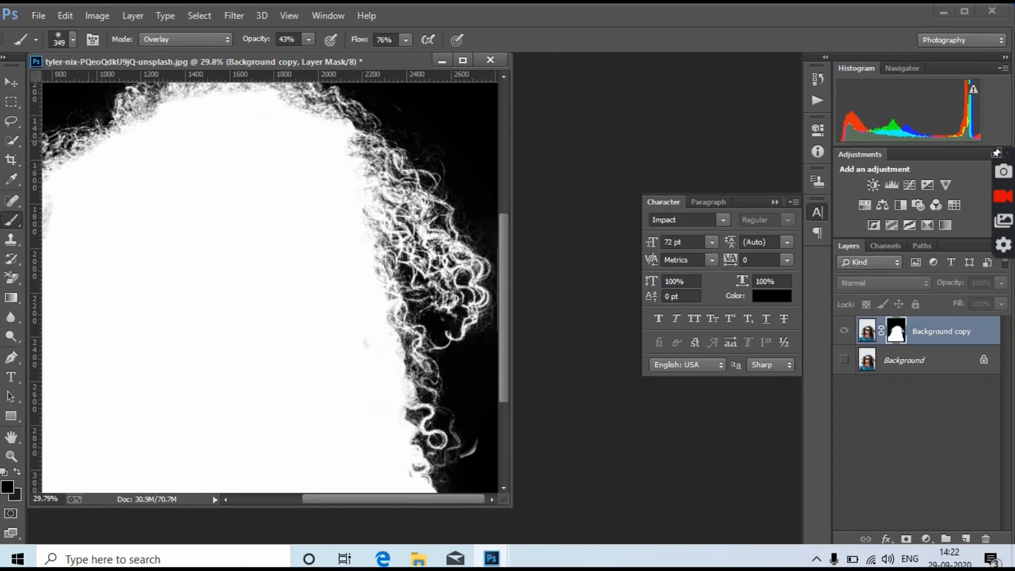
scroll(183, 267, down, 3)
scroll(134, 263, up, 3)
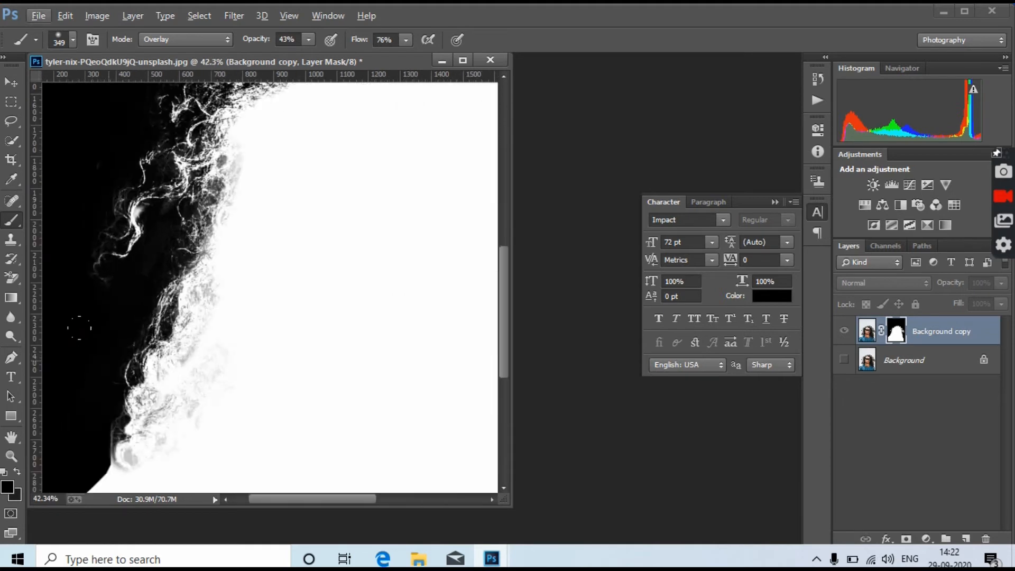
key(i)
click(328, 278)
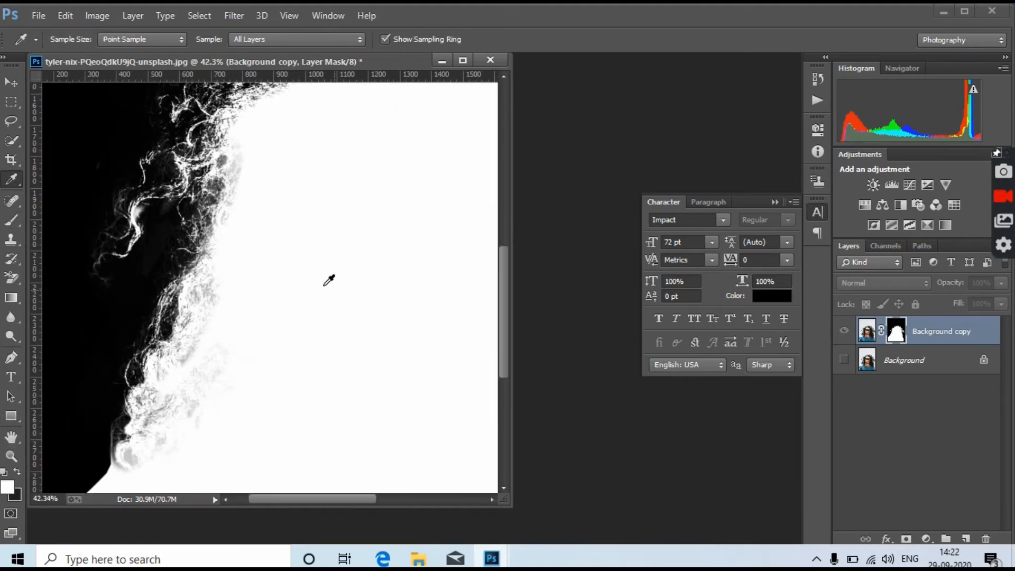
click(13, 220)
click(73, 40)
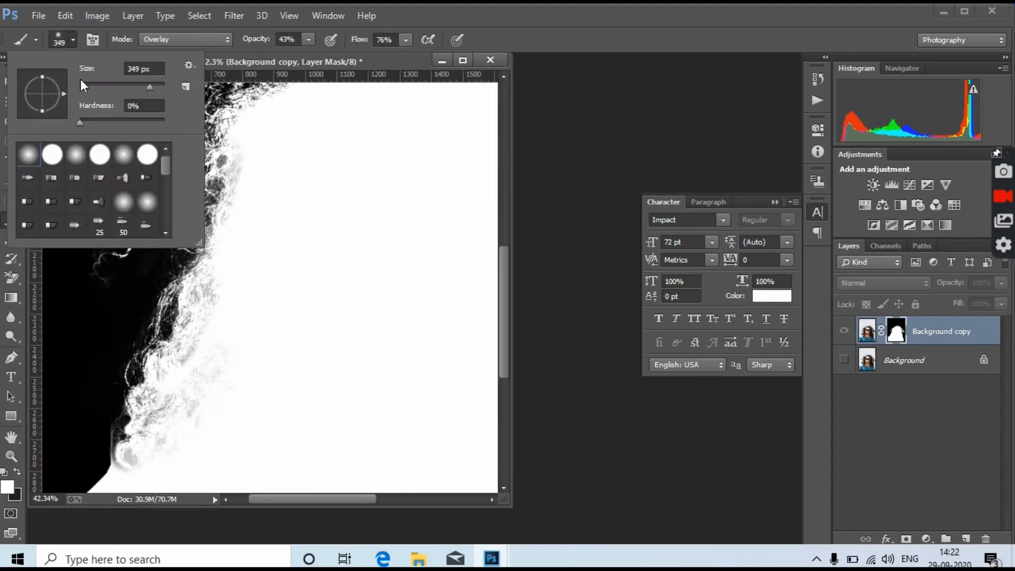
click(102, 294)
mouse_move(120, 248)
mouse_down()
mouse_move(107, 266)
mouse_move(132, 259)
mouse_move(98, 275)
mouse_move(106, 288)
mouse_move(141, 207)
mouse_move(117, 233)
mouse_move(116, 223)
mouse_move(210, 181)
mouse_move(158, 170)
mouse_move(178, 147)
mouse_move(211, 149)
mouse_up()
scroll(210, 151, up, 3)
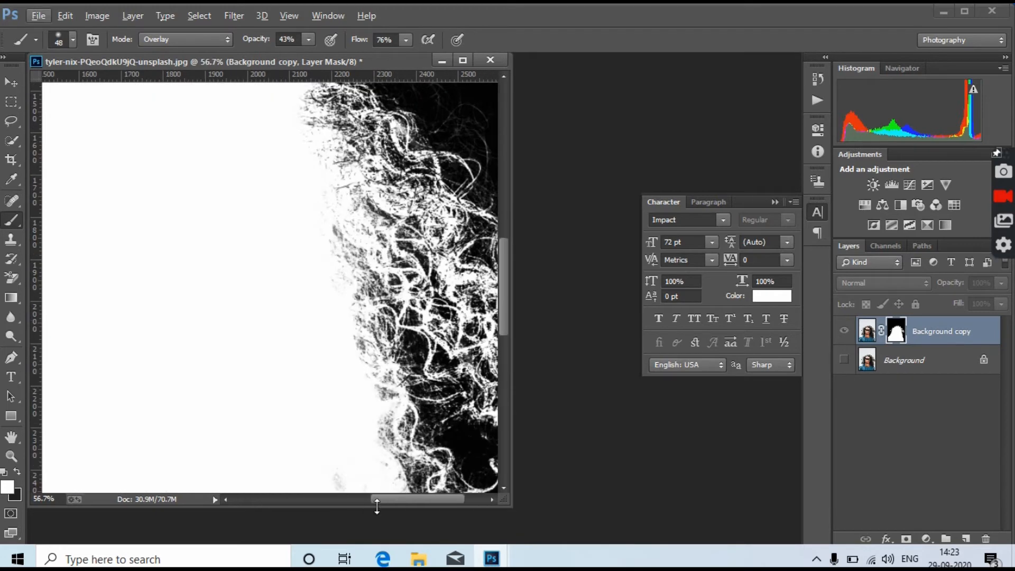
drag(376, 500, 410, 498)
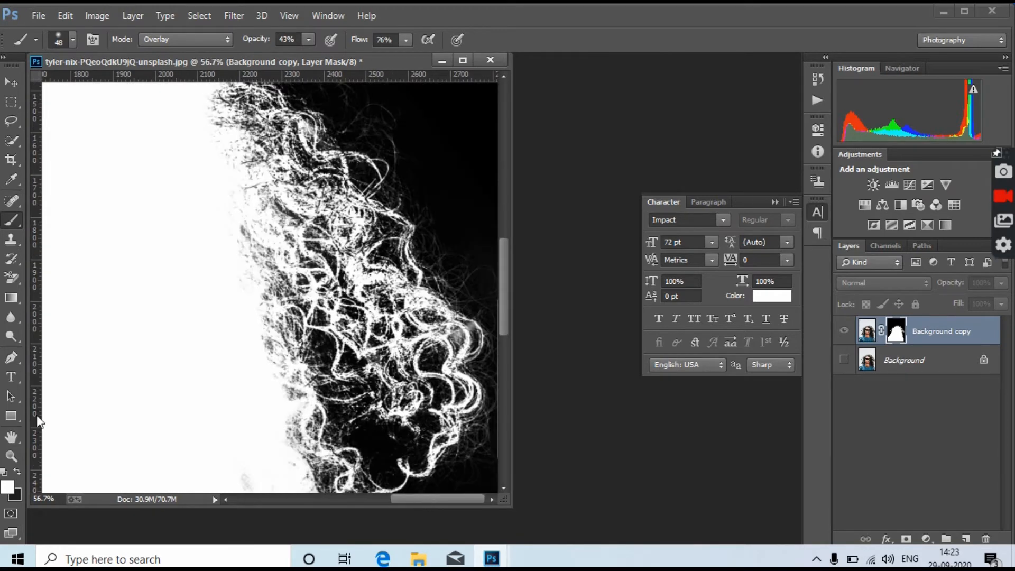
click(13, 178)
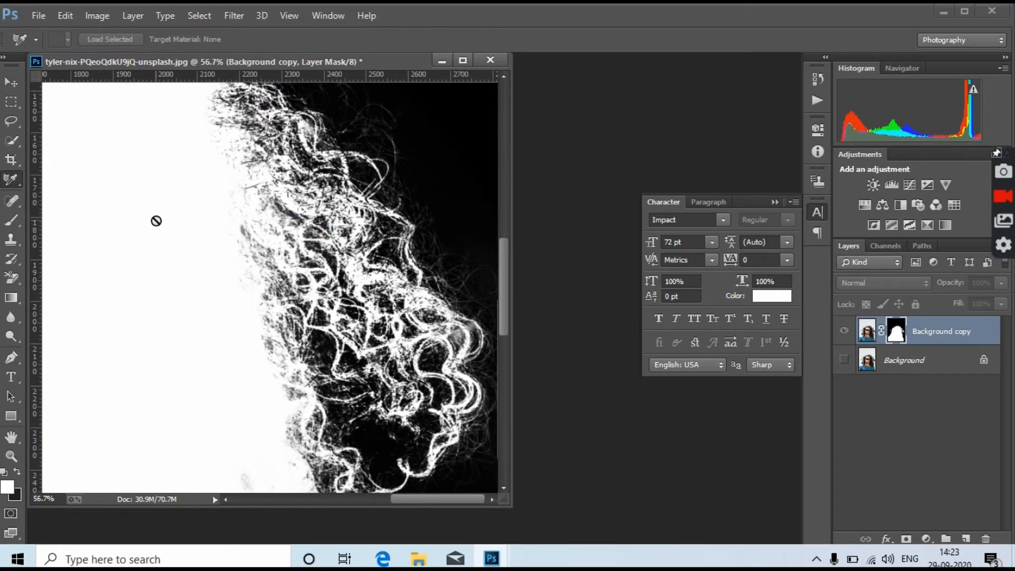
alt+click(12, 181)
alt+click(14, 183)
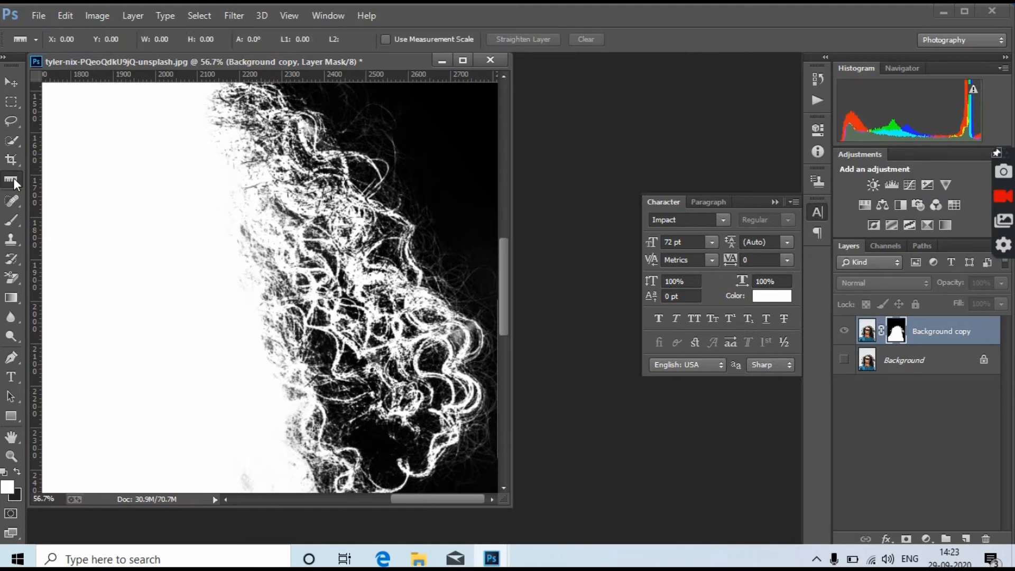
alt+click(13, 183)
drag(12, 183, 58, 177)
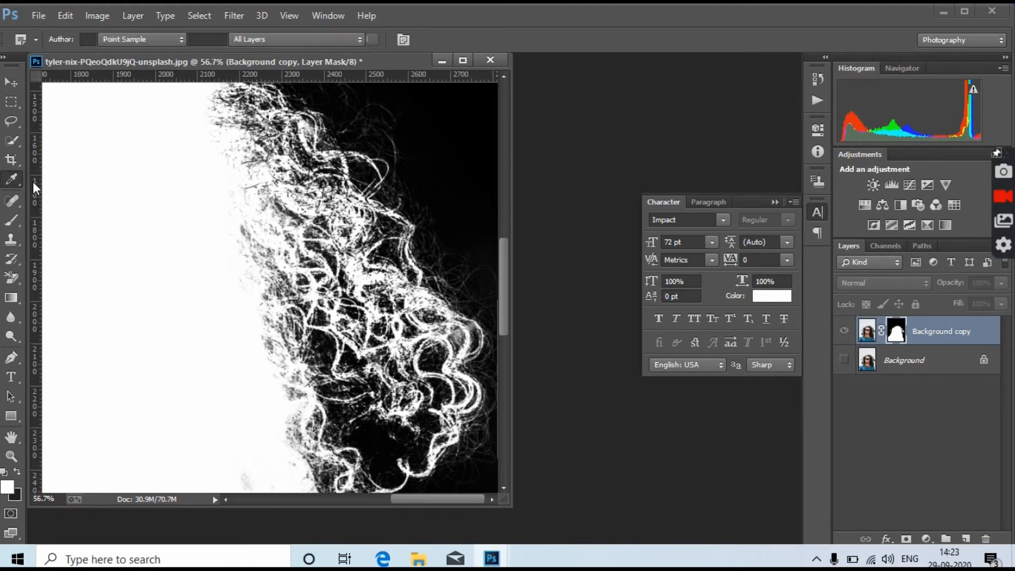
Set the brush to 367 px and paint white over the right curls and the hair's upper-left edge in the mask
click(12, 220)
click(73, 39)
drag(108, 87, 141, 86)
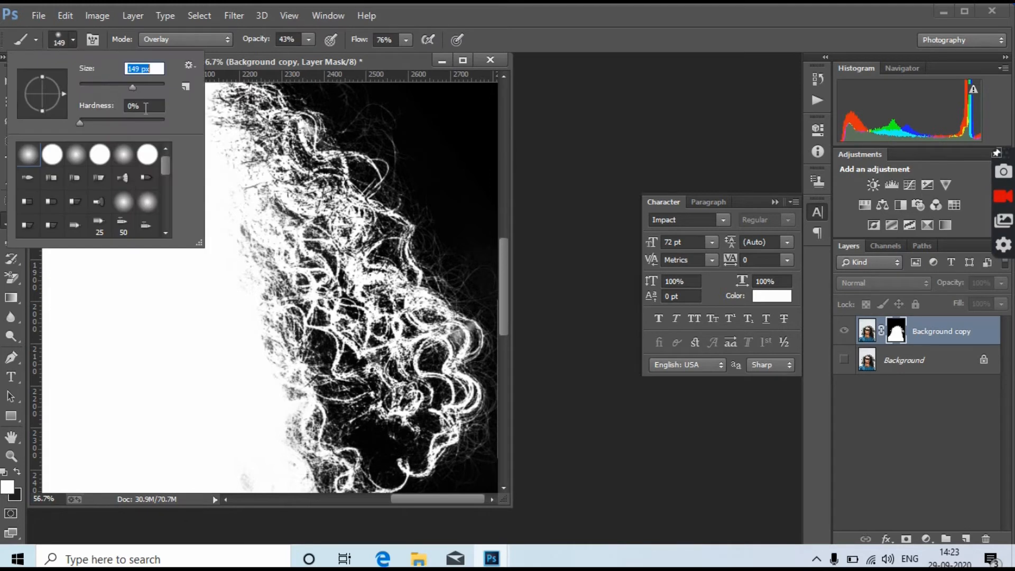
key(Return)
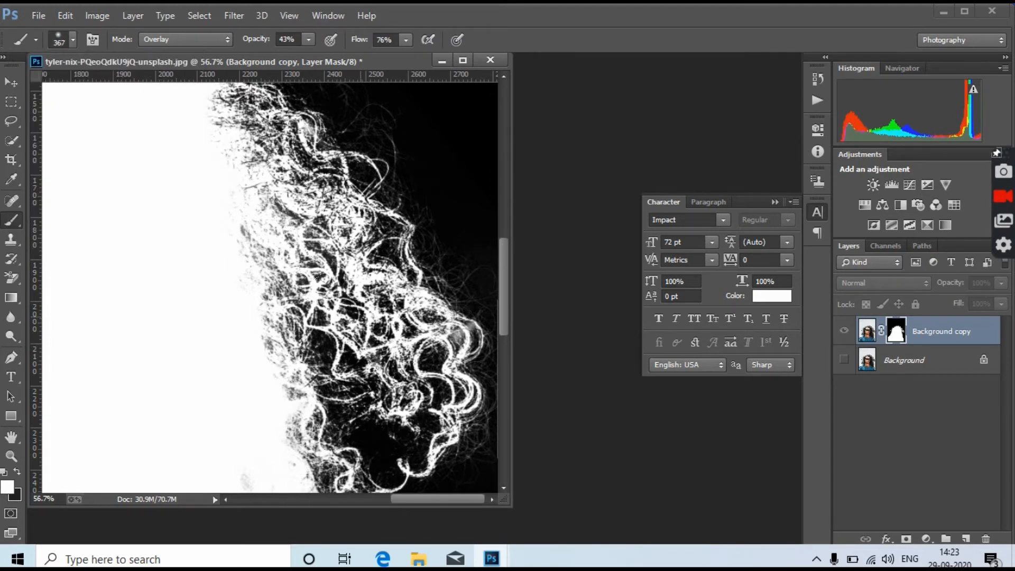
drag(343, 391, 293, 311)
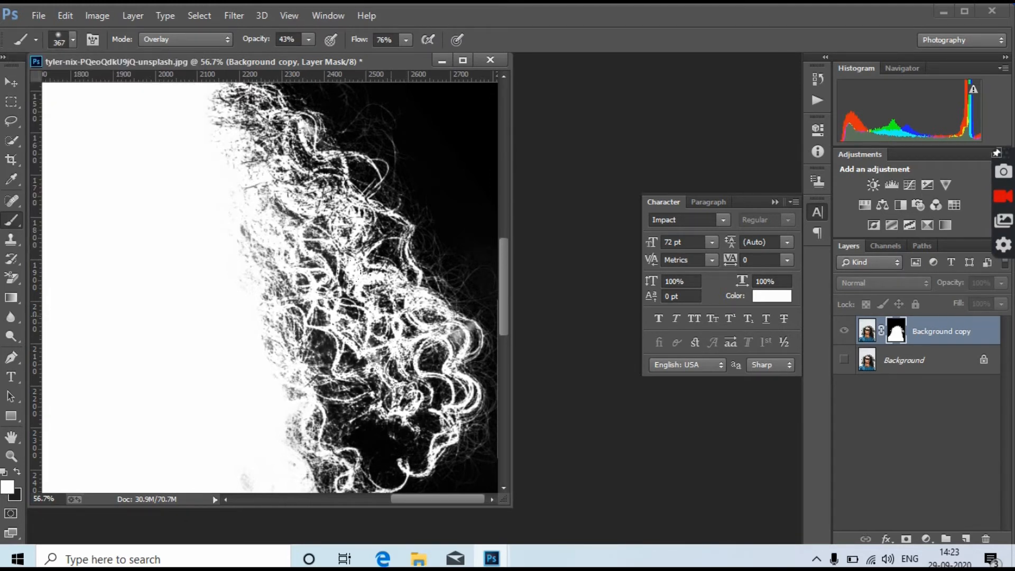
mouse_move(423, 322)
mouse_down()
mouse_move(449, 370)
mouse_move(459, 423)
mouse_up()
mouse_move(383, 329)
mouse_down()
mouse_move(295, 264)
mouse_move(374, 385)
mouse_up()
scroll(374, 384, down, 3)
scroll(374, 384, down, 2)
mouse_move(172, 351)
mouse_down()
mouse_move(133, 330)
mouse_move(135, 354)
mouse_move(153, 288)
mouse_move(259, 236)
mouse_up()
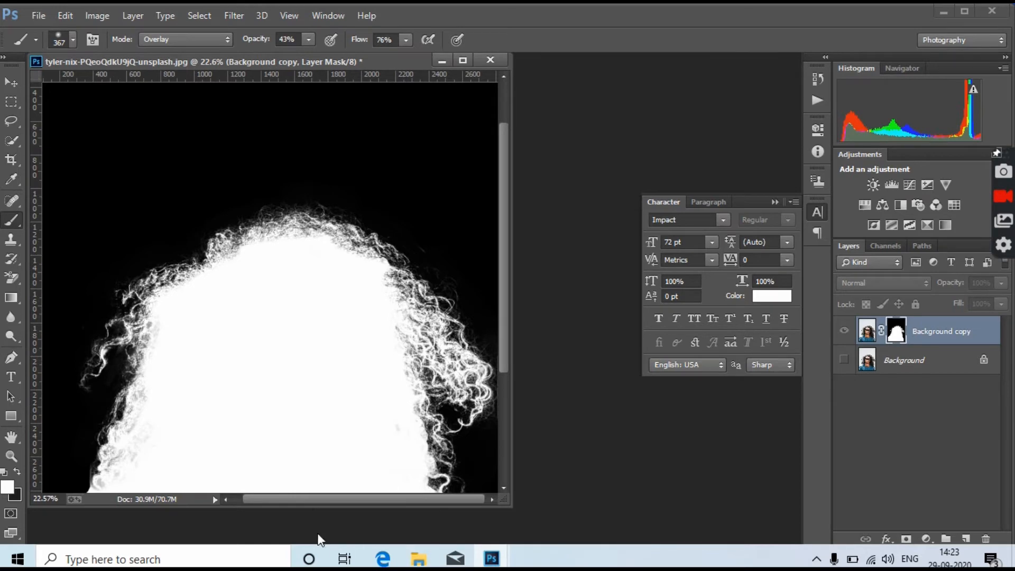
Sample black from the mask, set the brush to 52 px and paint over the grey haze beneath the long left curl
scroll(123, 381, up, 5)
scroll(123, 381, up, 2)
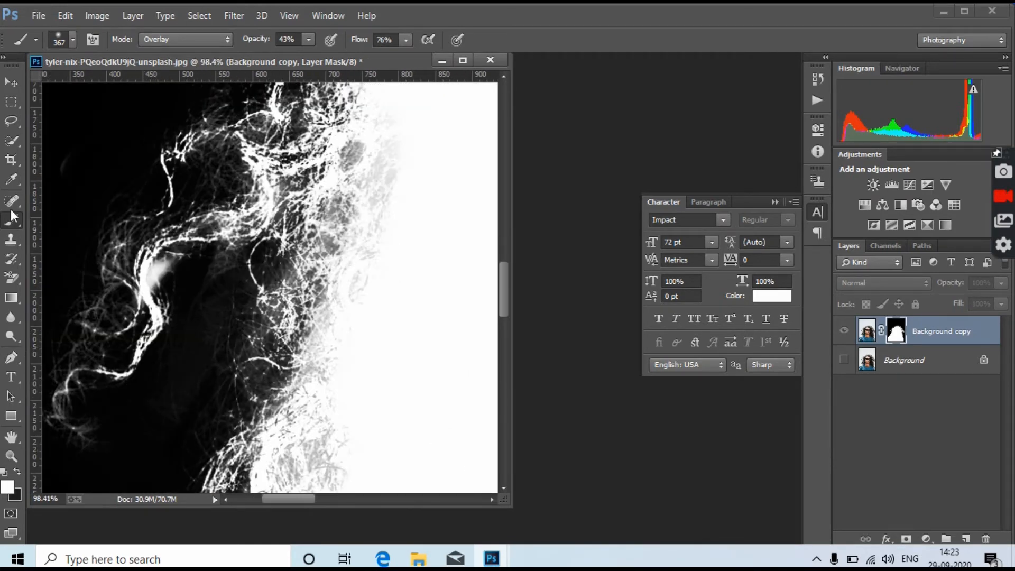
click(11, 179)
click(50, 383)
click(11, 220)
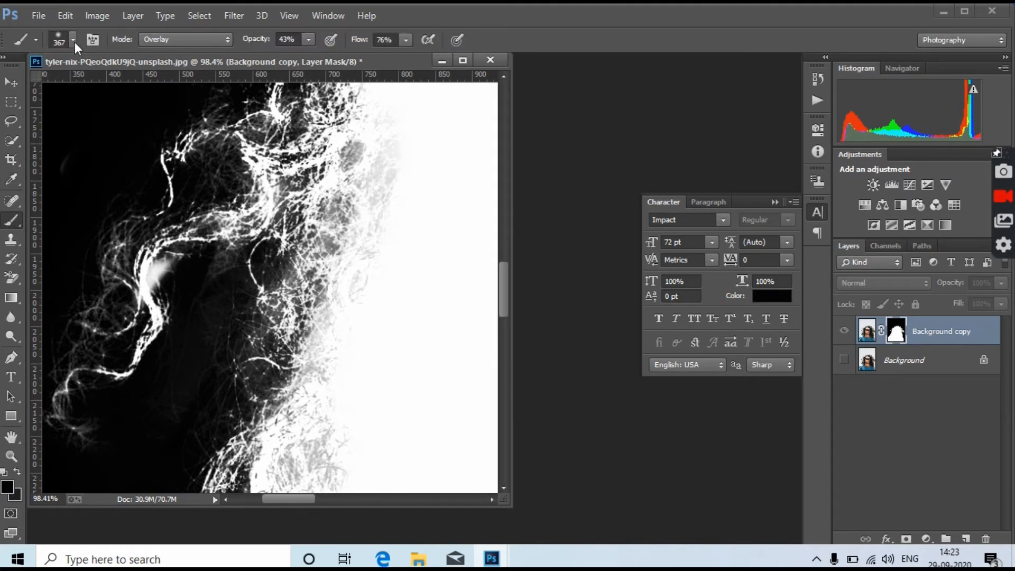
click(73, 39)
click(164, 408)
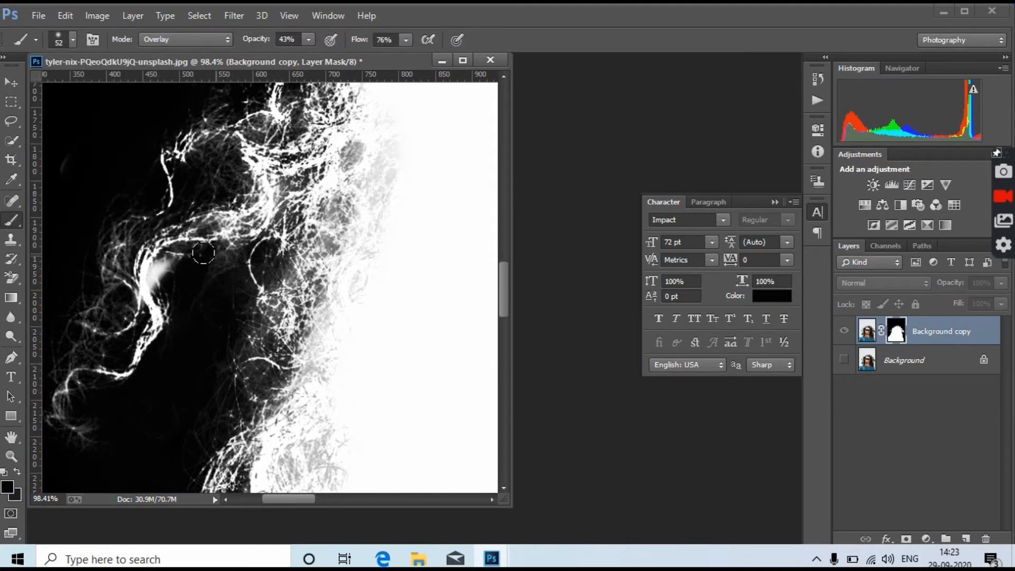
Sample white from the mask and paint over the strands of the long left curl to bring back its hair
click(12, 180)
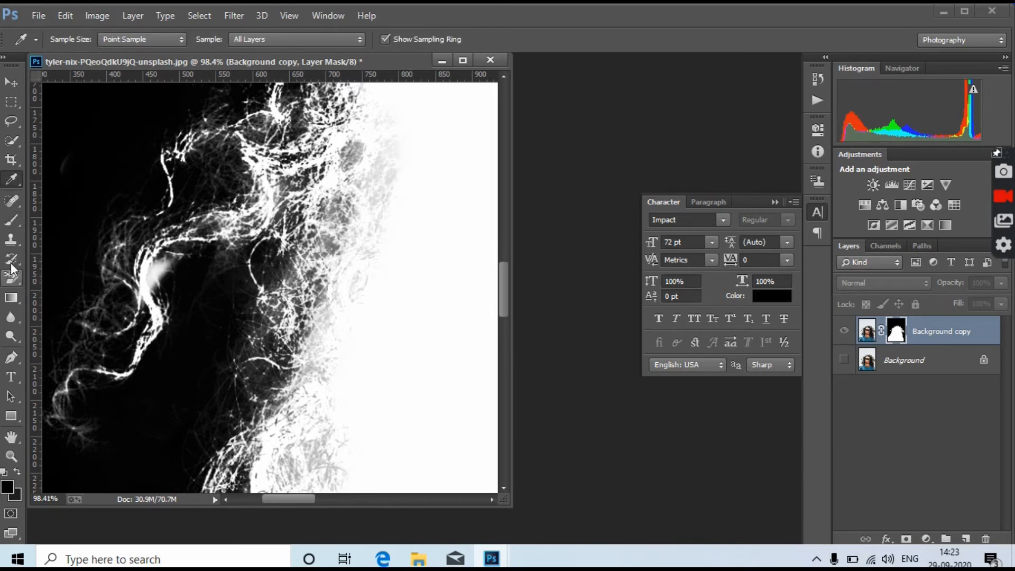
click(12, 219)
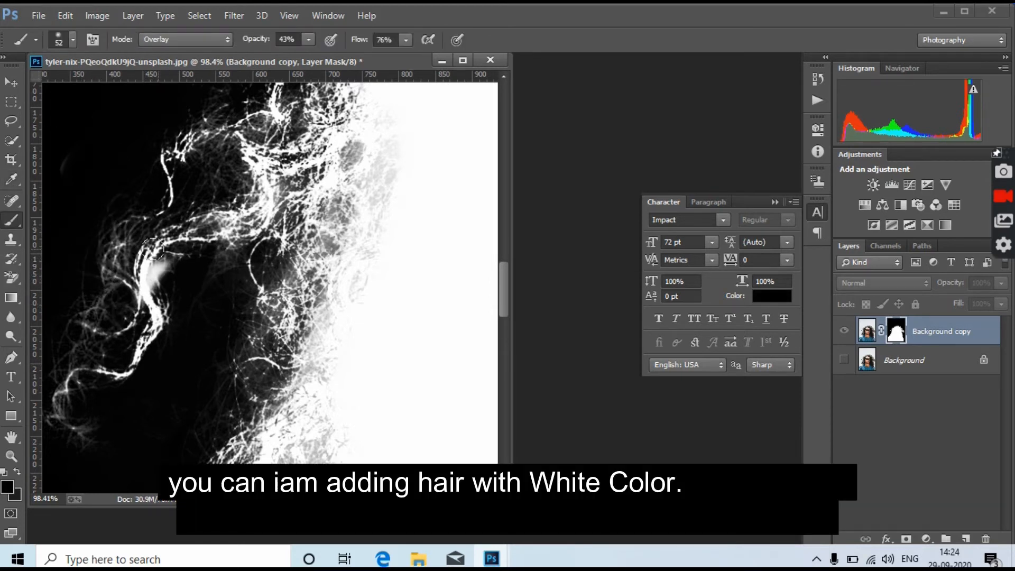
click(11, 180)
click(432, 299)
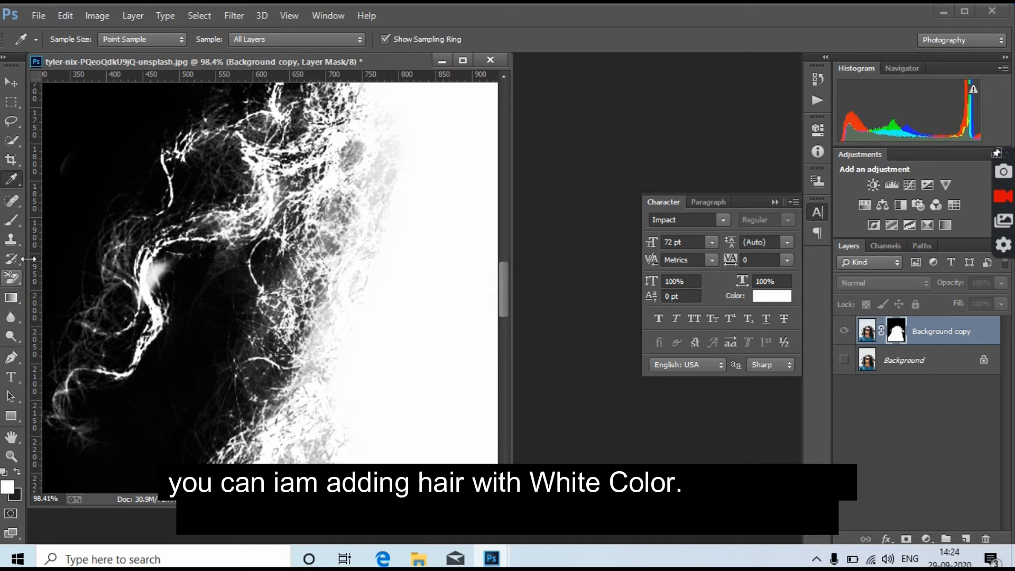
click(12, 219)
mouse_move(171, 235)
mouse_down()
mouse_move(169, 257)
mouse_move(191, 228)
mouse_move(137, 246)
mouse_move(175, 236)
mouse_move(137, 270)
mouse_up()
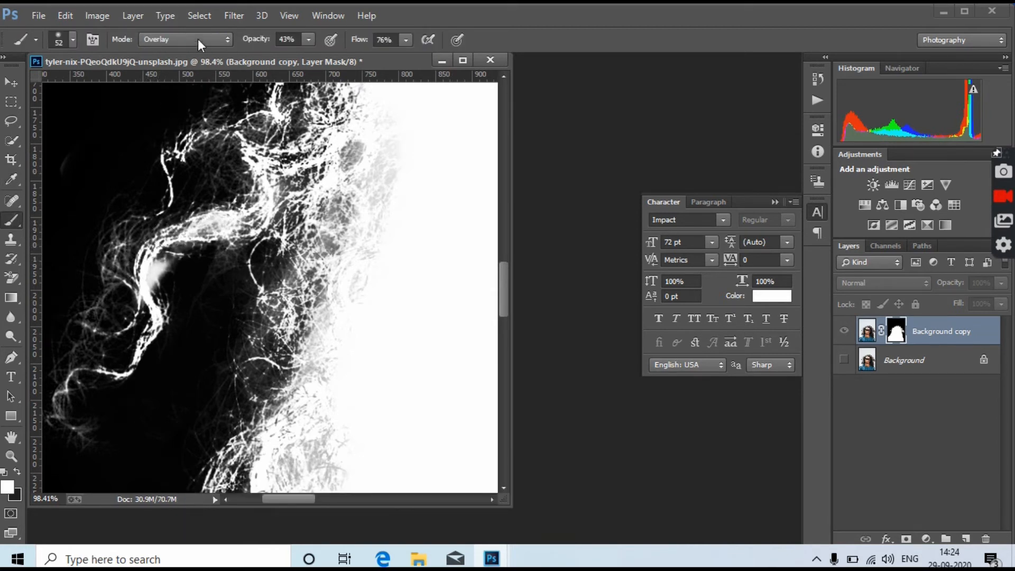
mouse_move(249, 216)
mouse_down()
mouse_move(225, 213)
mouse_move(273, 174)
mouse_move(181, 136)
mouse_move(285, 112)
mouse_move(325, 134)
mouse_up()
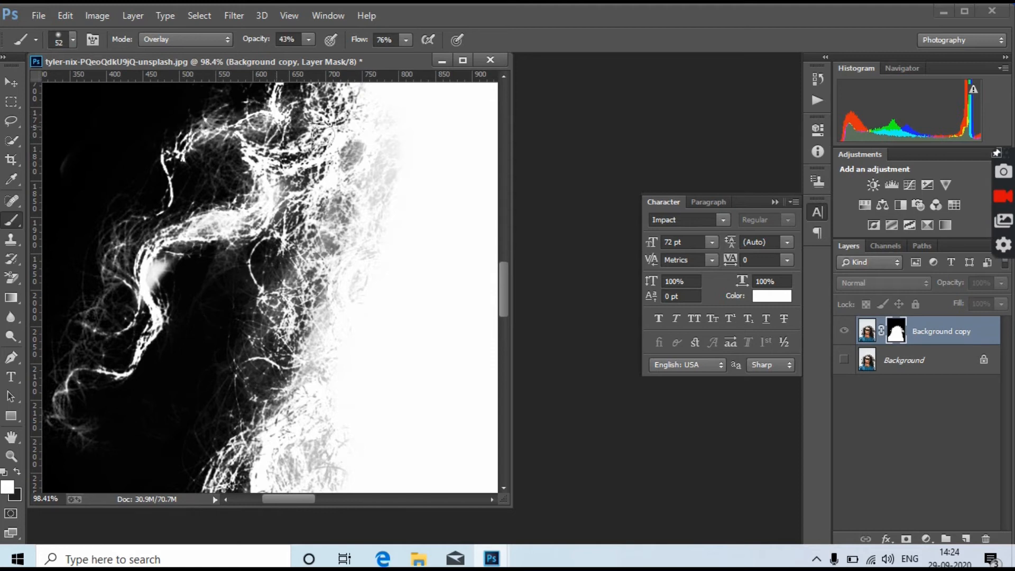
mouse_move(81, 339)
mouse_down()
mouse_move(60, 410)
mouse_move(78, 441)
mouse_move(49, 411)
mouse_move(115, 258)
mouse_move(170, 203)
mouse_move(193, 121)
mouse_move(183, 122)
mouse_move(241, 121)
mouse_up()
Sample black from the mask, set the brush to 314 px and paint over the lower-left hair edge
scroll(242, 121, down, 4)
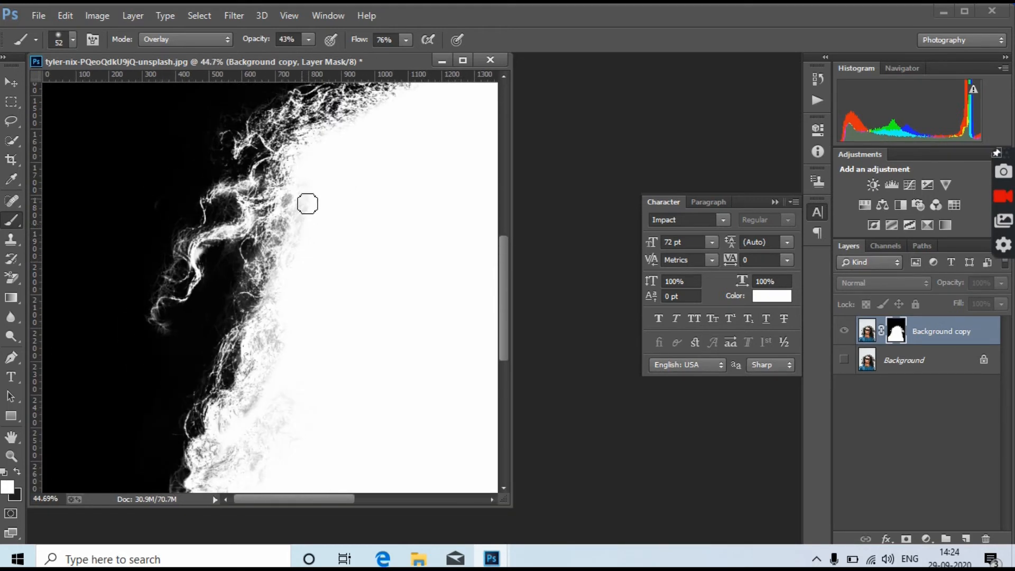
scroll(307, 366, down, 2)
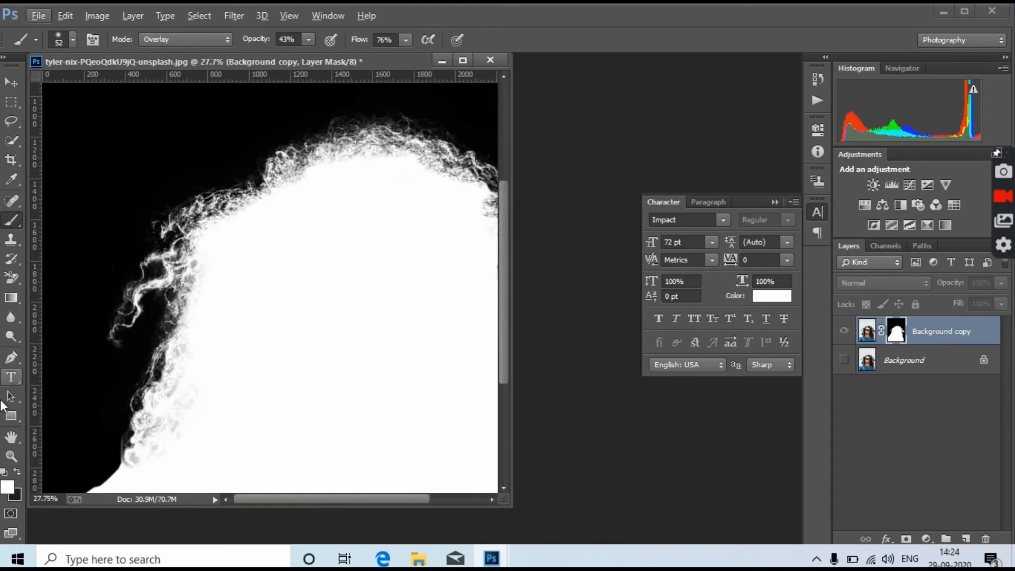
alt+click(86, 215)
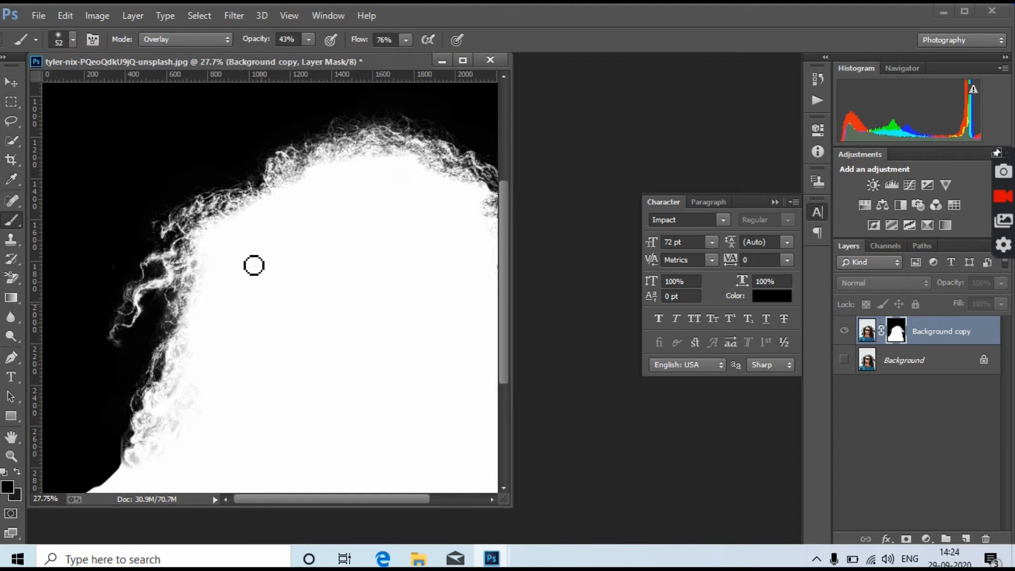
click(74, 40)
click(140, 87)
click(188, 380)
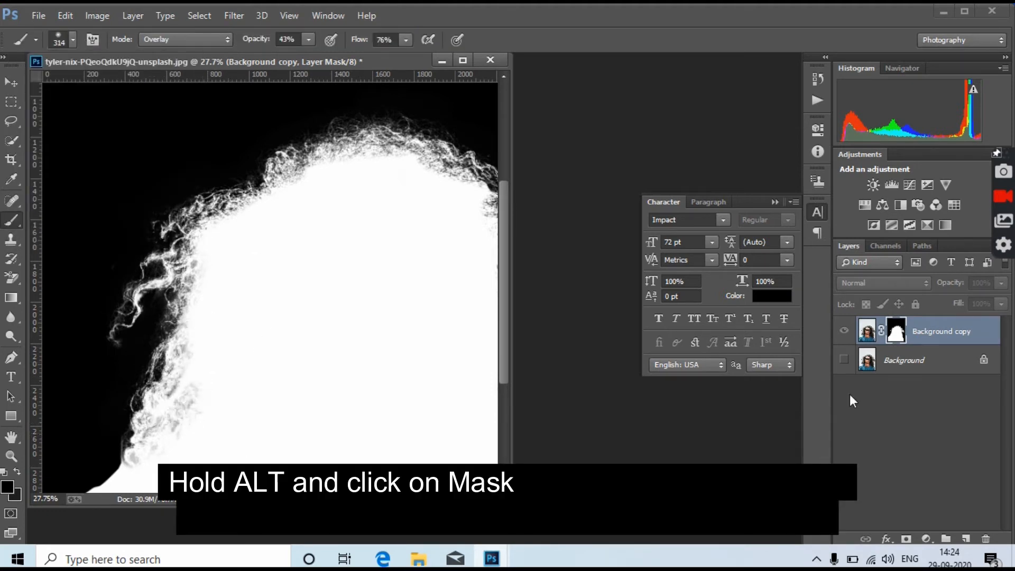
Alternate between the layer mask and the normal image to inspect the hair edges, finishing on the image
alt+click(896, 331)
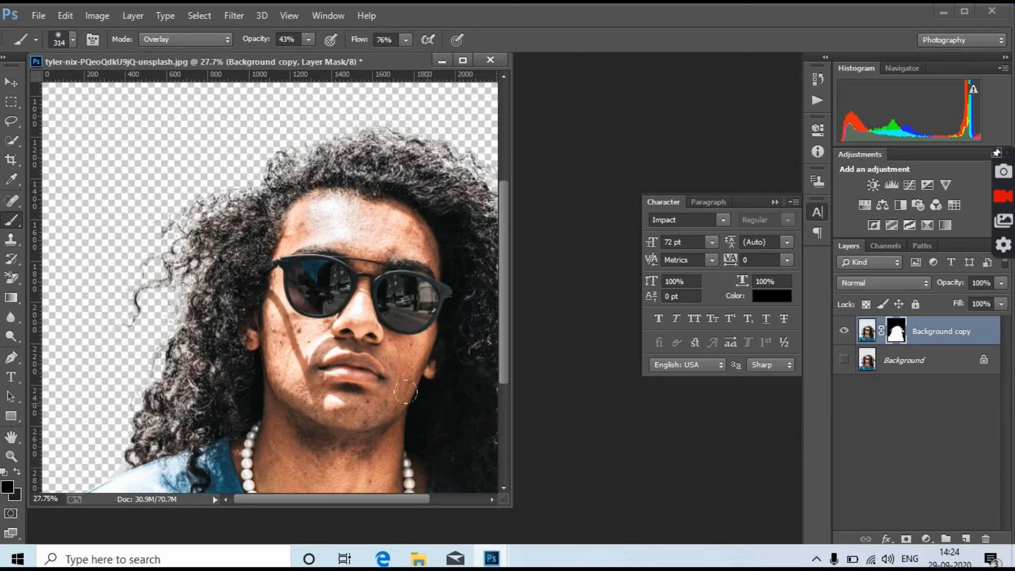
scroll(316, 395, up, 7)
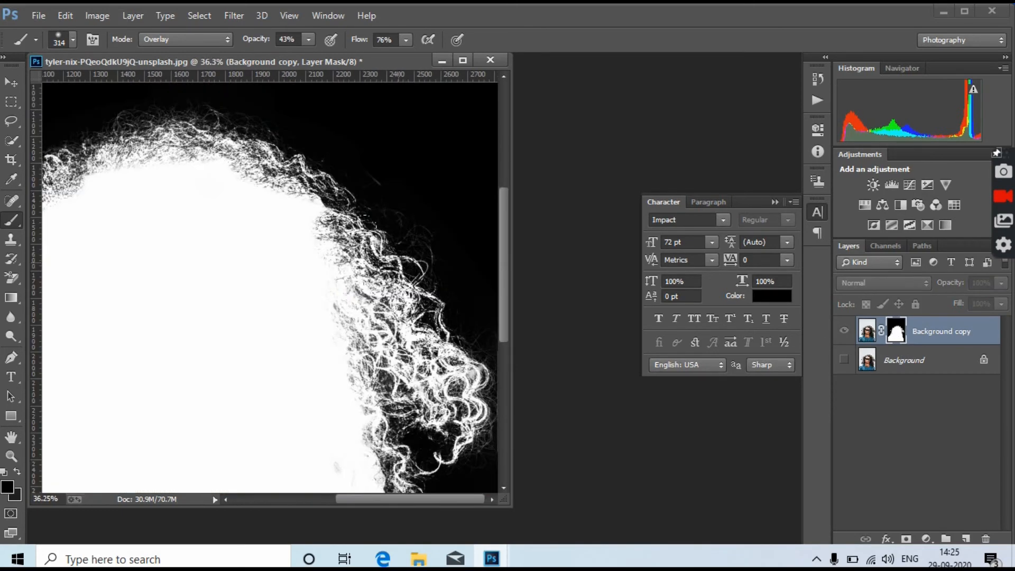
scroll(478, 417, down, 6)
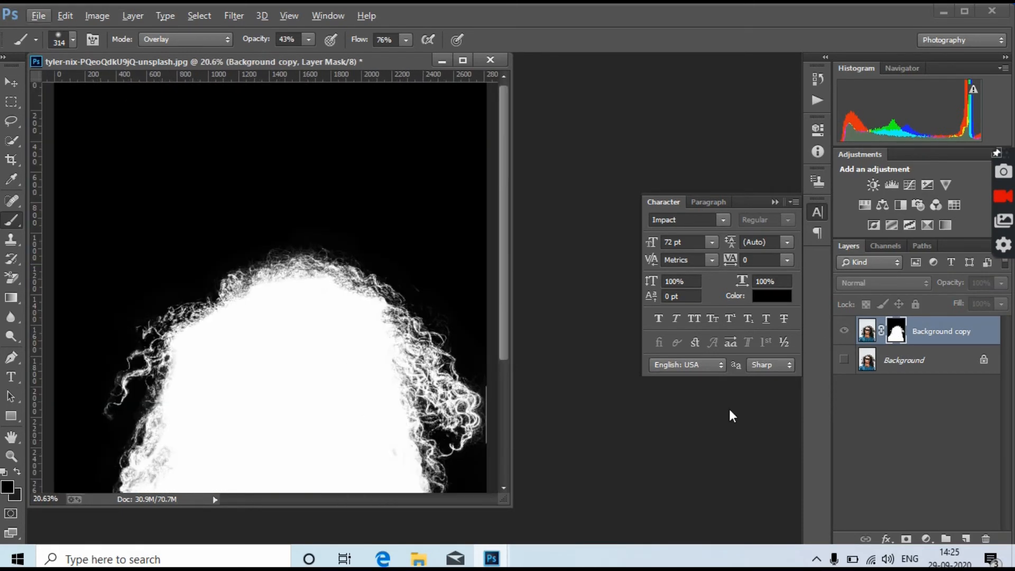
alt+click(896, 331)
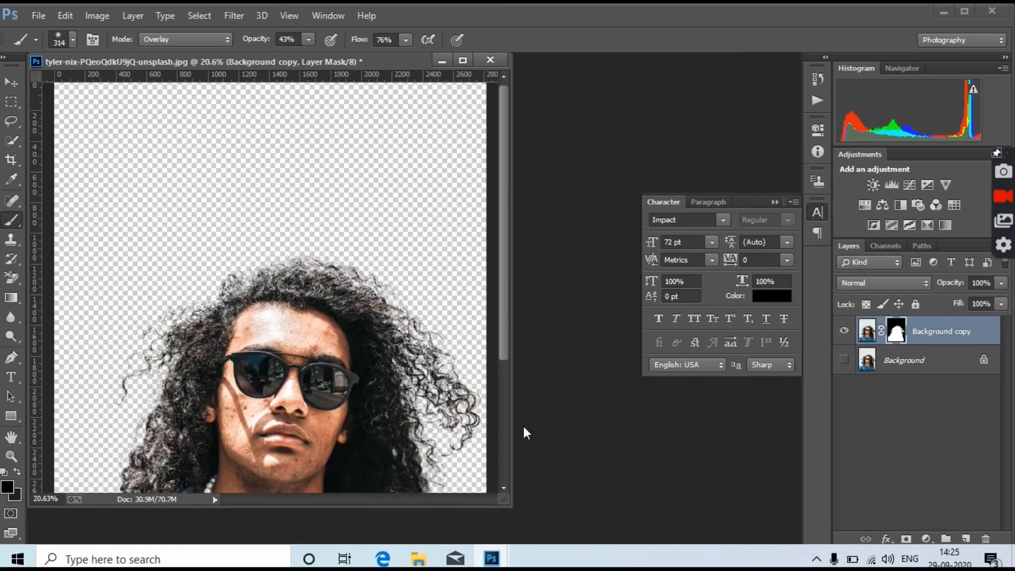
Set the foreground color to white (ffffff) for recovering hair on the right side
scroll(467, 358, up, 4)
scroll(466, 357, up, 2)
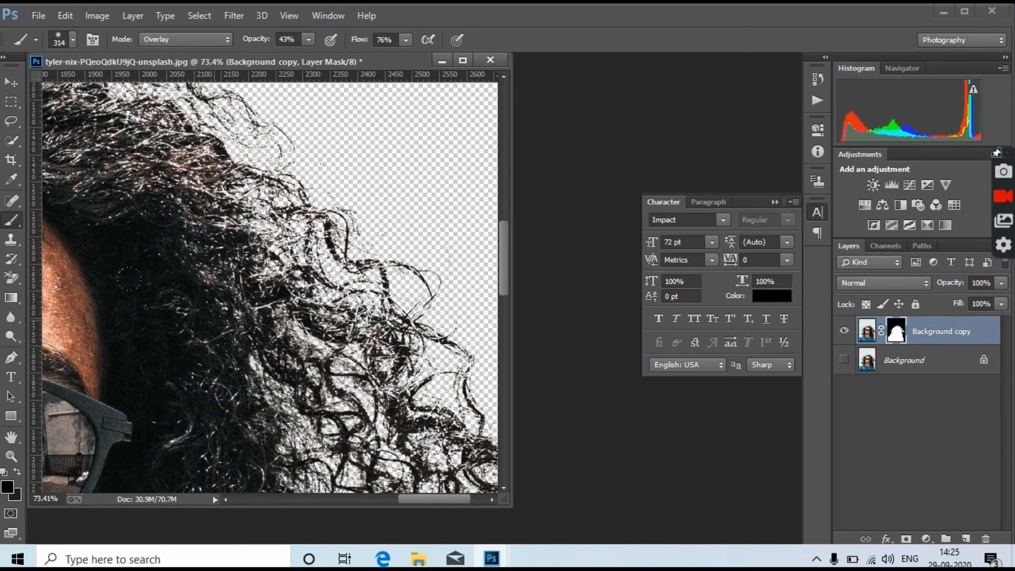
click(11, 179)
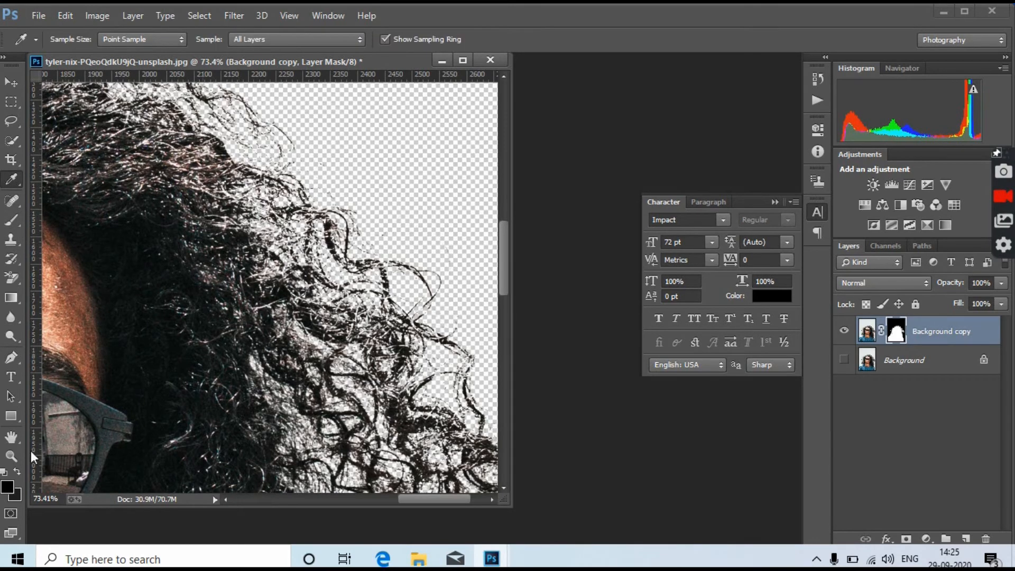
click(7, 489)
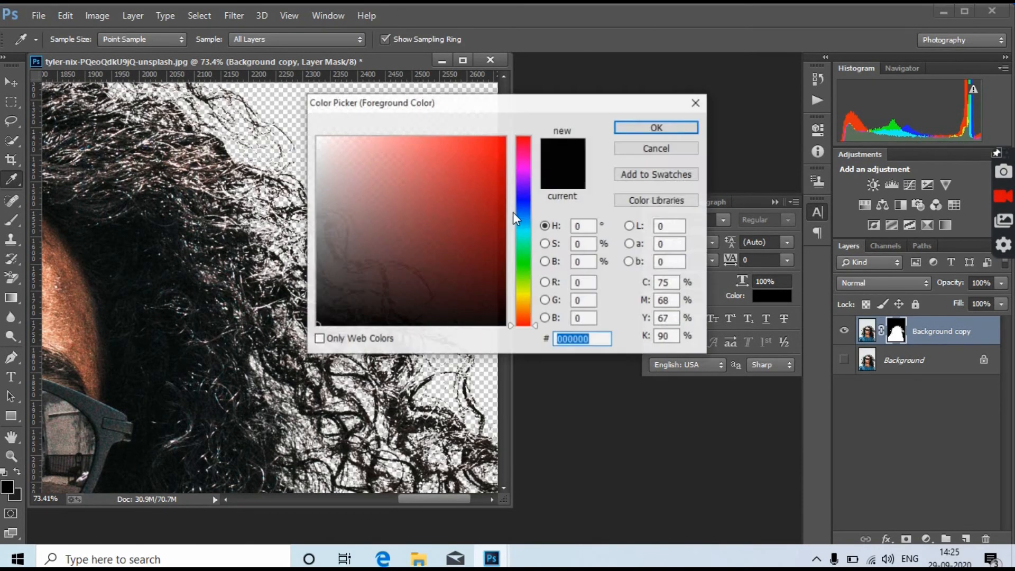
text(ffffff)
click(653, 127)
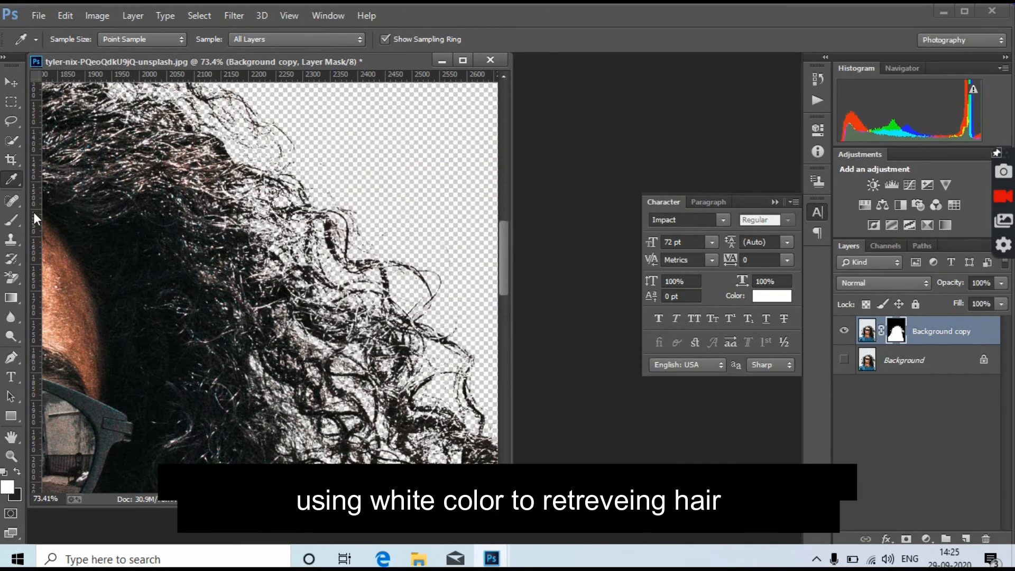
Paint white with the 314 px Overlay brush over the right curls on the layer mask, working in the normal image view
click(11, 219)
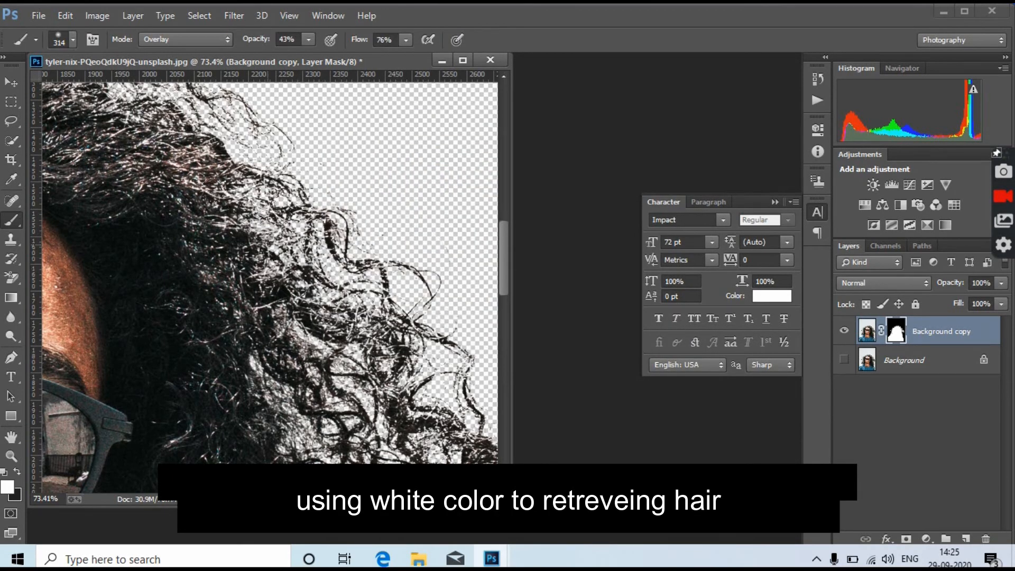
drag(267, 245, 274, 260)
drag(330, 305, 460, 385)
drag(323, 293, 369, 312)
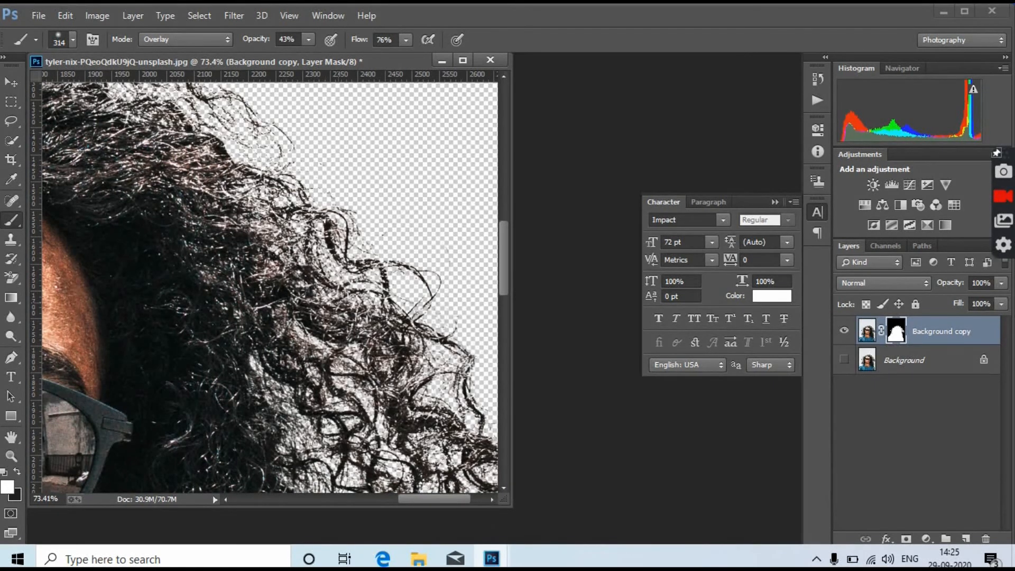
Paint white with the 314 px Overlay brush on the layer mask over the upper-right curls and the hair above the forehead
mouse_move(323, 372)
mouse_down()
mouse_move(422, 441)
mouse_move(385, 309)
mouse_up()
mouse_move(288, 169)
mouse_down()
mouse_move(258, 148)
mouse_move(314, 202)
mouse_up()
key(ctrl+;)
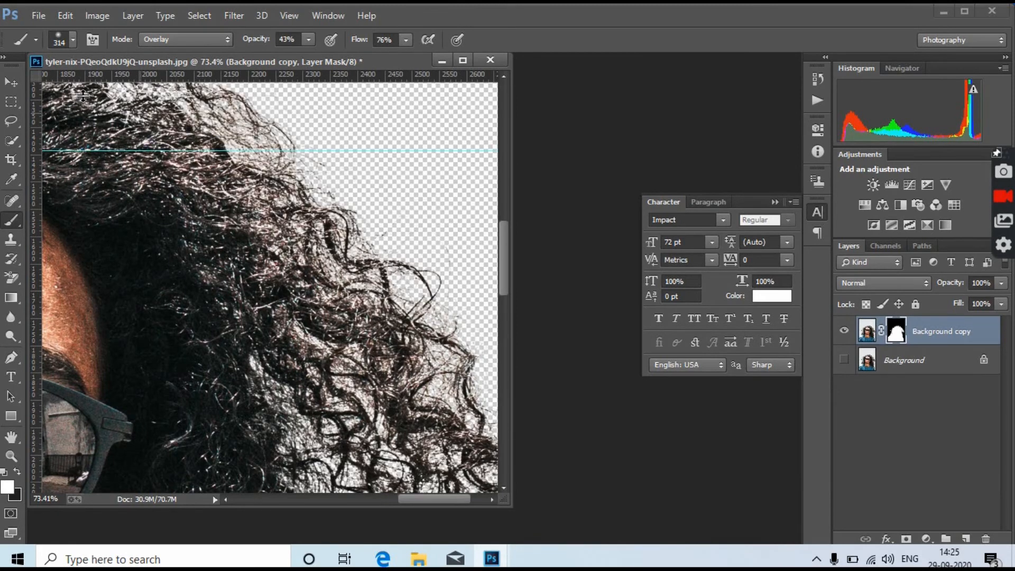
scroll(220, 197, down, 3)
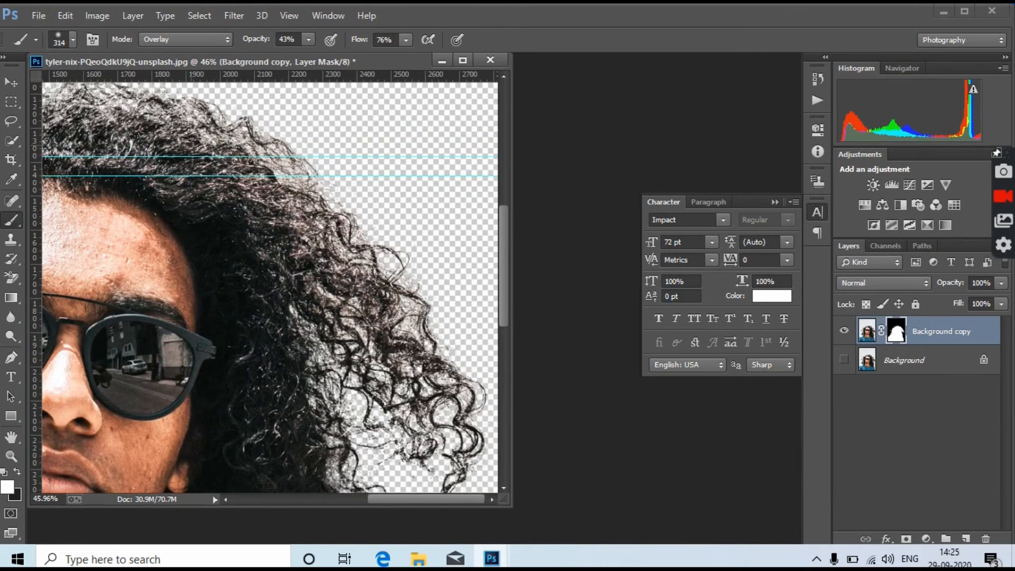
drag(161, 133, 88, 113)
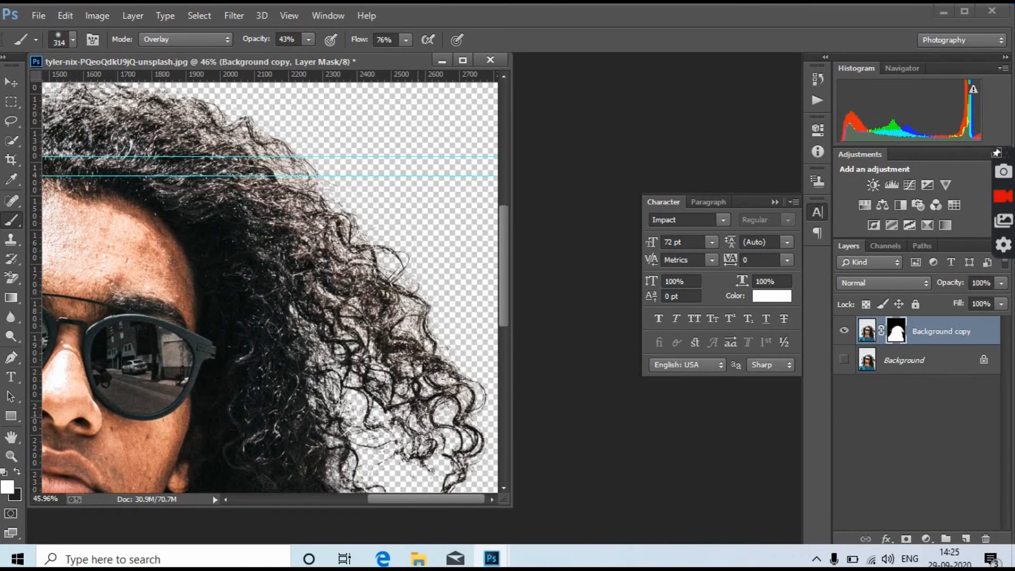
Recover the lower-right curl tips on the layer mask with white strokes of the Overlay brush
scroll(469, 500, down, 1)
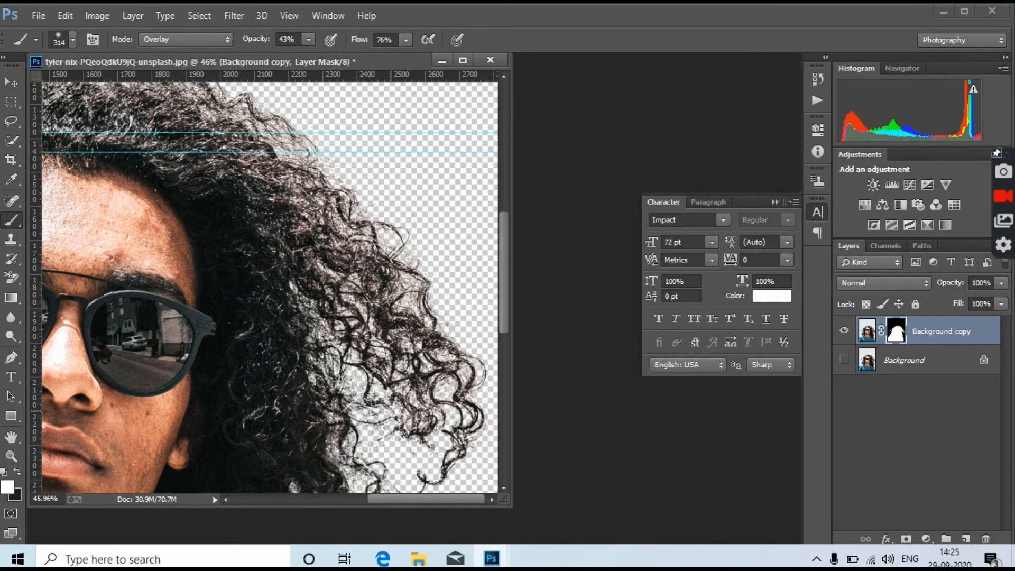
mouse_move(442, 437)
mouse_down()
mouse_move(442, 467)
mouse_move(429, 480)
mouse_up()
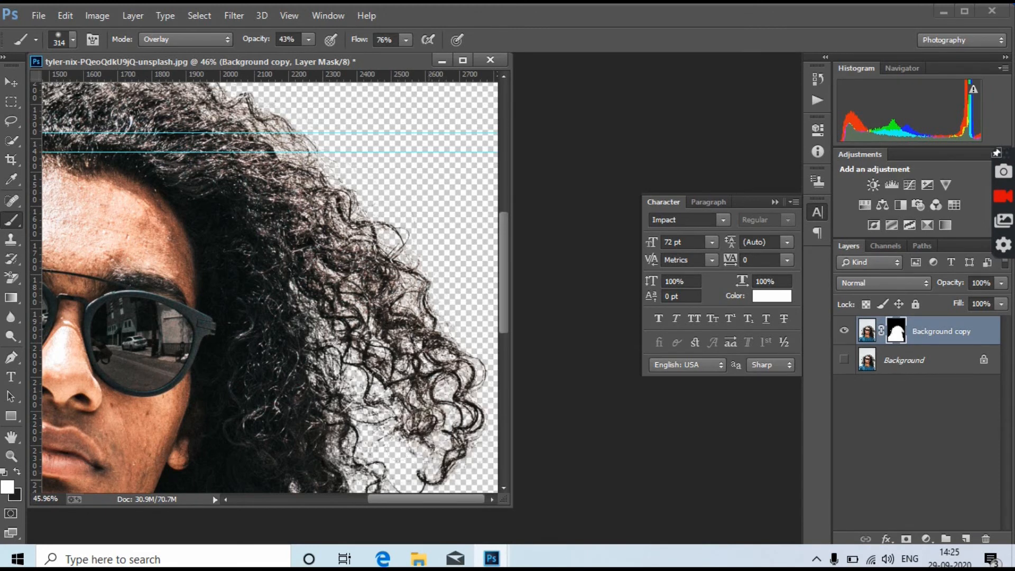
scroll(461, 448, down, 3)
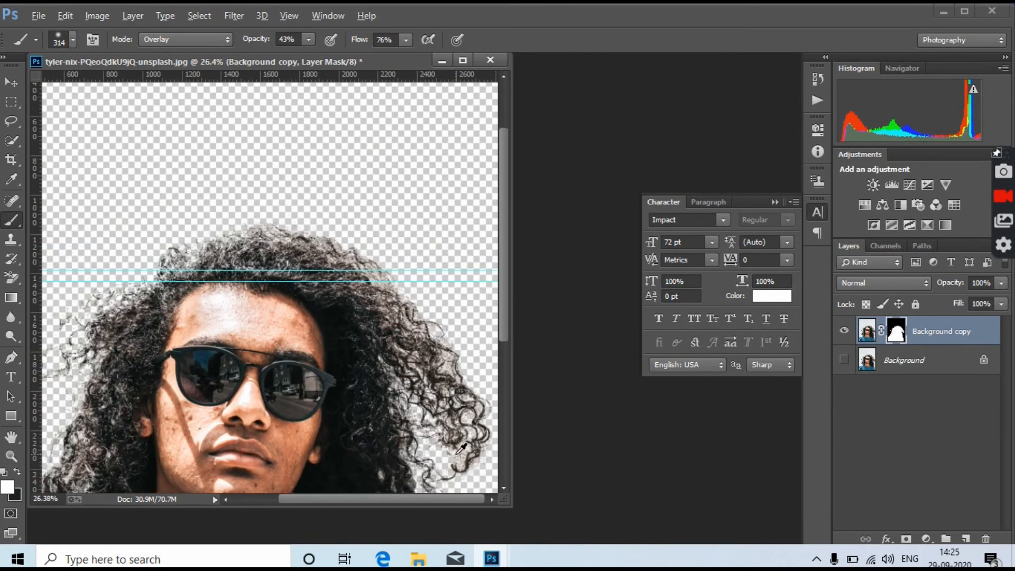
mouse_move(438, 465)
mouse_down()
mouse_move(415, 473)
mouse_move(399, 446)
mouse_up()
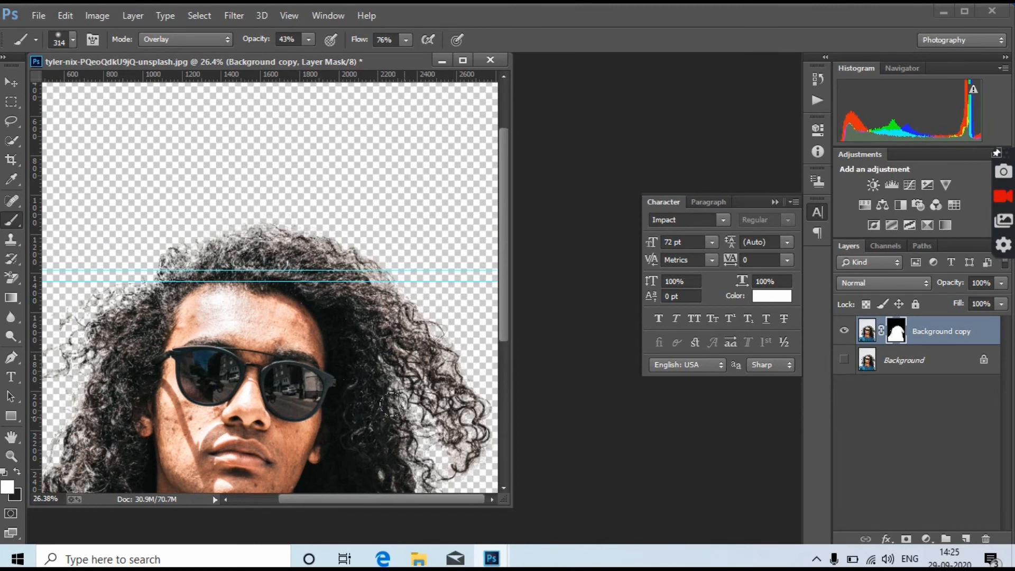
Examine the cutout's hair edges up close, especially the left side, and check the whole figure against transparency
scroll(391, 405, down, 2)
scroll(314, 452, down, 2)
scroll(174, 346, up, 2)
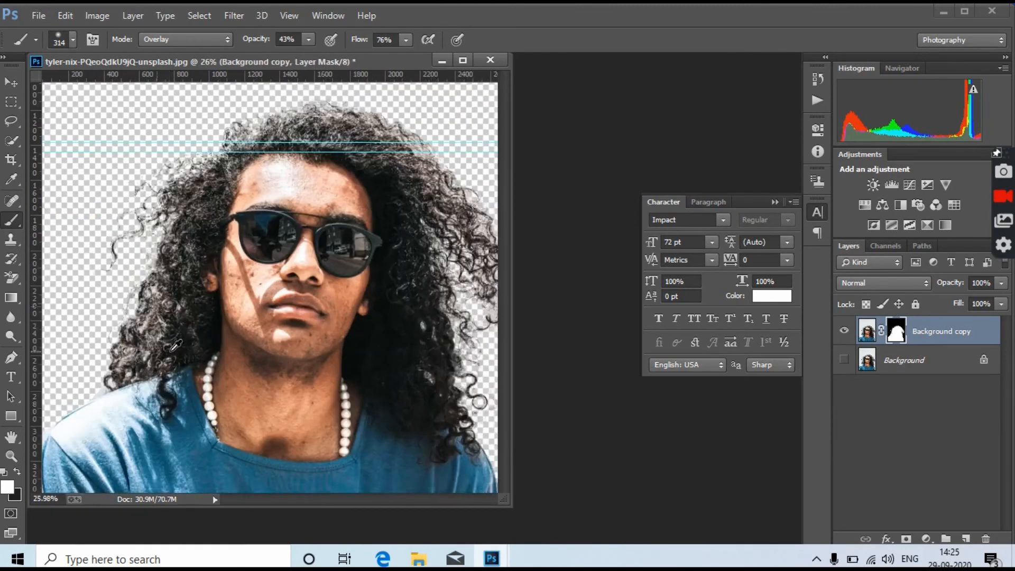
scroll(174, 347, up, 2)
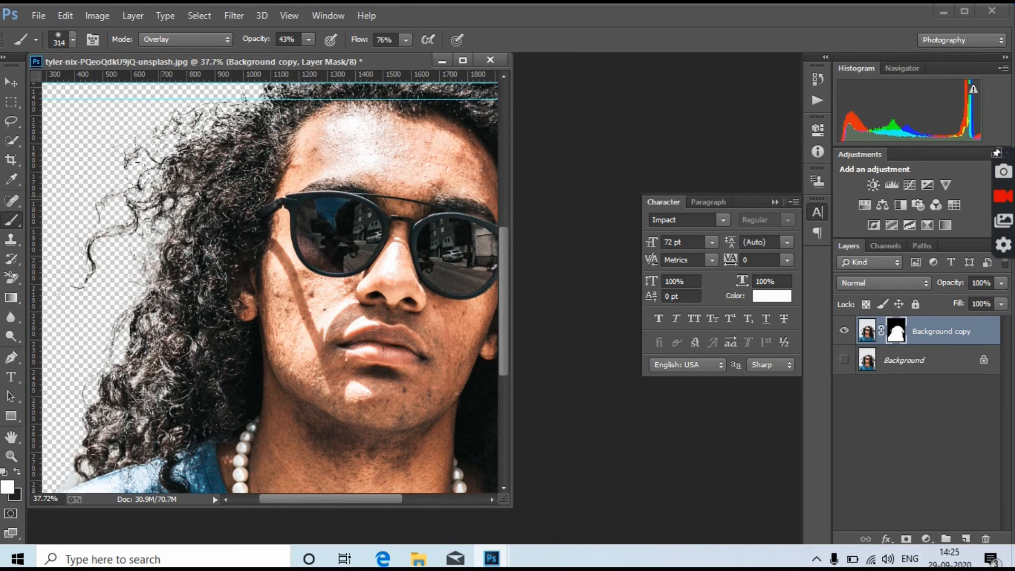
scroll(151, 238, up, 3)
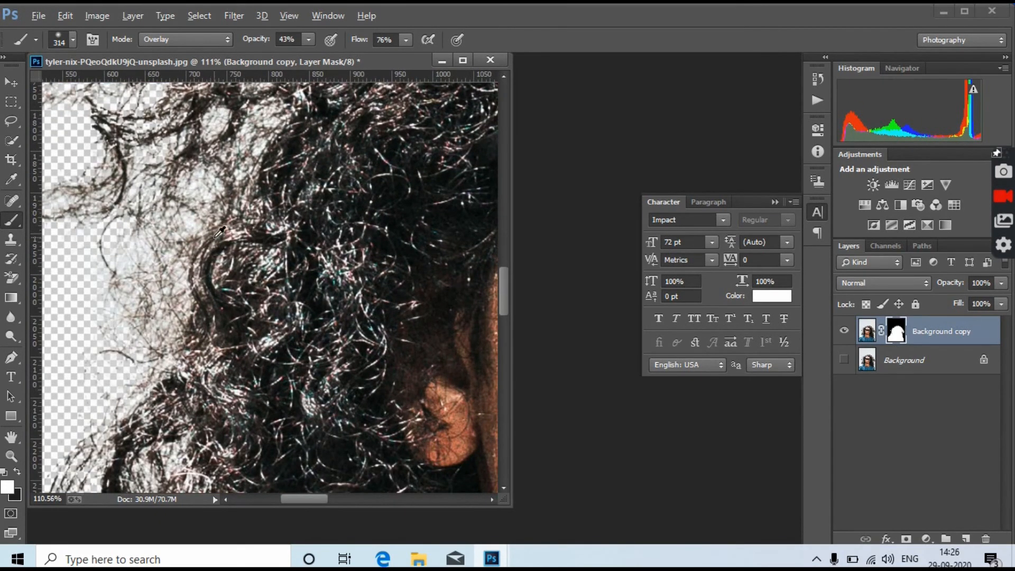
scroll(219, 232, down, 3)
scroll(296, 264, up, 3)
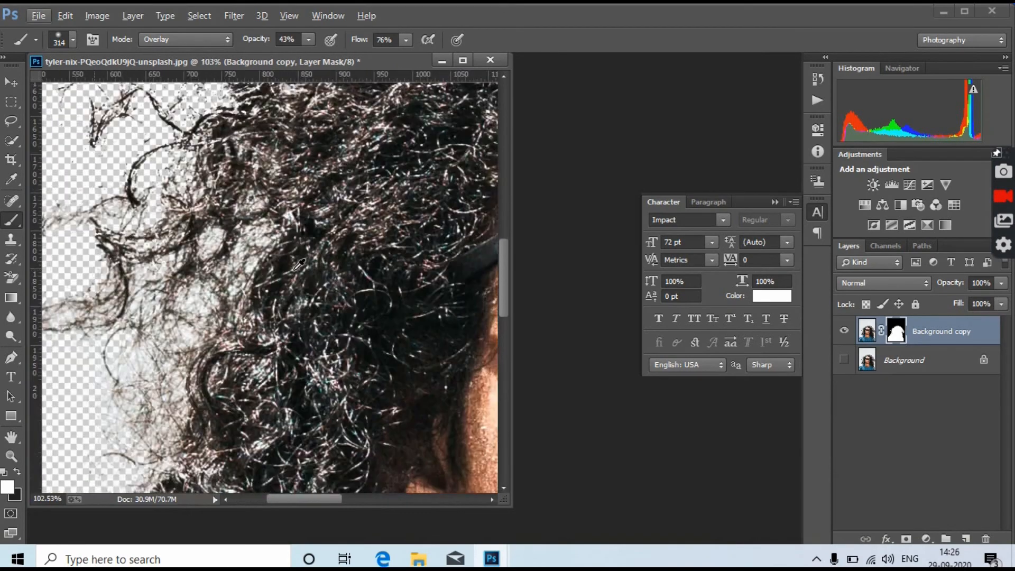
scroll(300, 264, up, 1)
scroll(299, 265, down, 8)
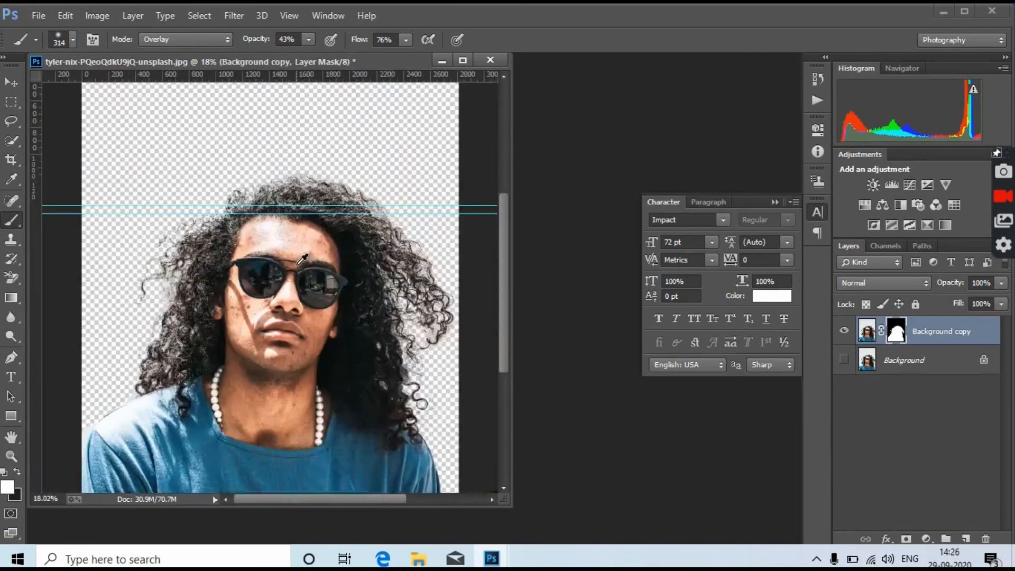
scroll(298, 267, up, 2)
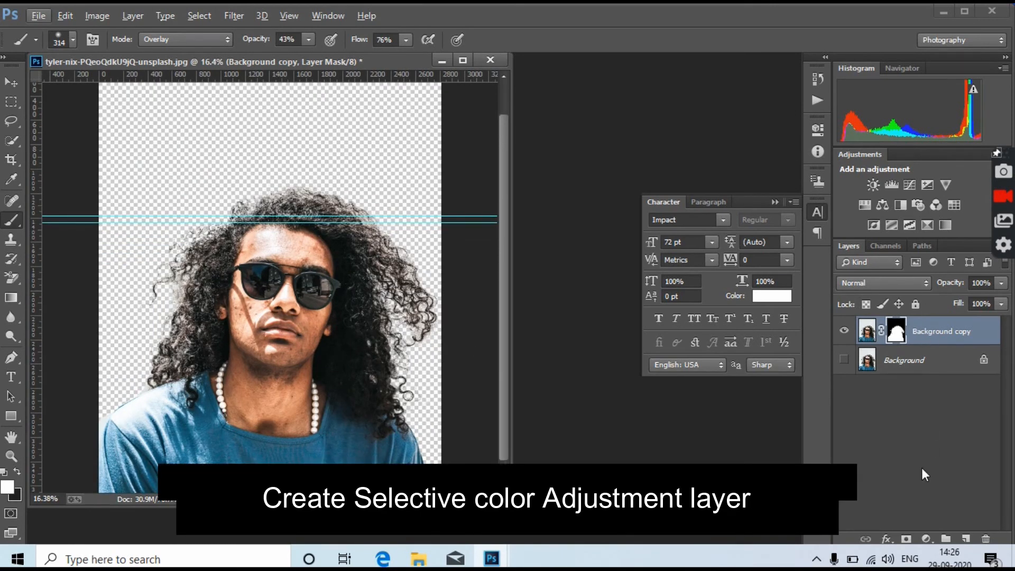
Add a Selective Color adjustment layer clipped to the Background copy layer, with Black at +24% for the Blacks range
click(927, 538)
click(909, 522)
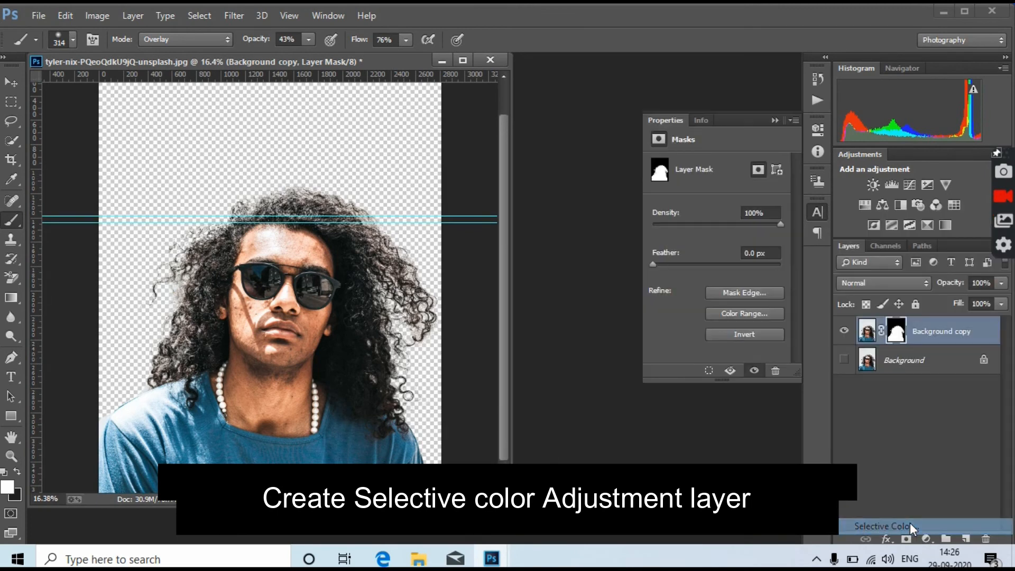
click(734, 184)
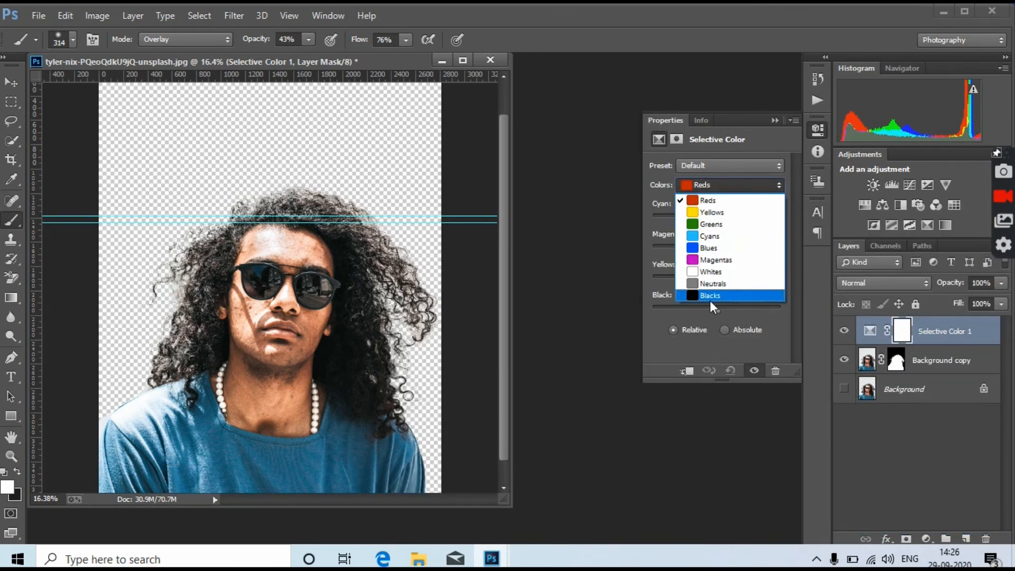
click(710, 296)
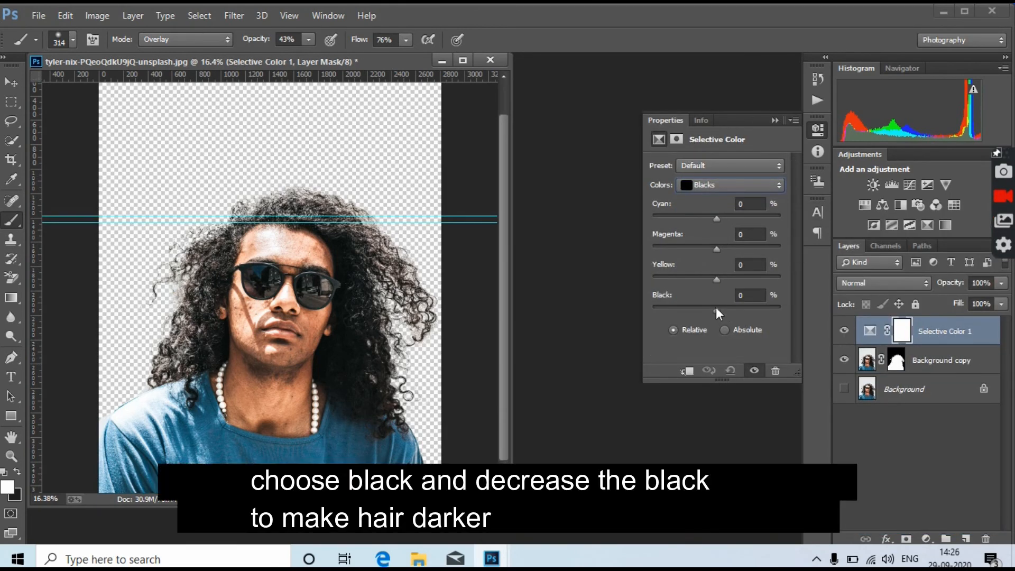
mouse_move(716, 309)
mouse_down()
mouse_move(751, 310)
mouse_move(686, 315)
mouse_move(751, 309)
mouse_move(696, 317)
mouse_move(732, 318)
mouse_up()
key(ctrl+alt+g)
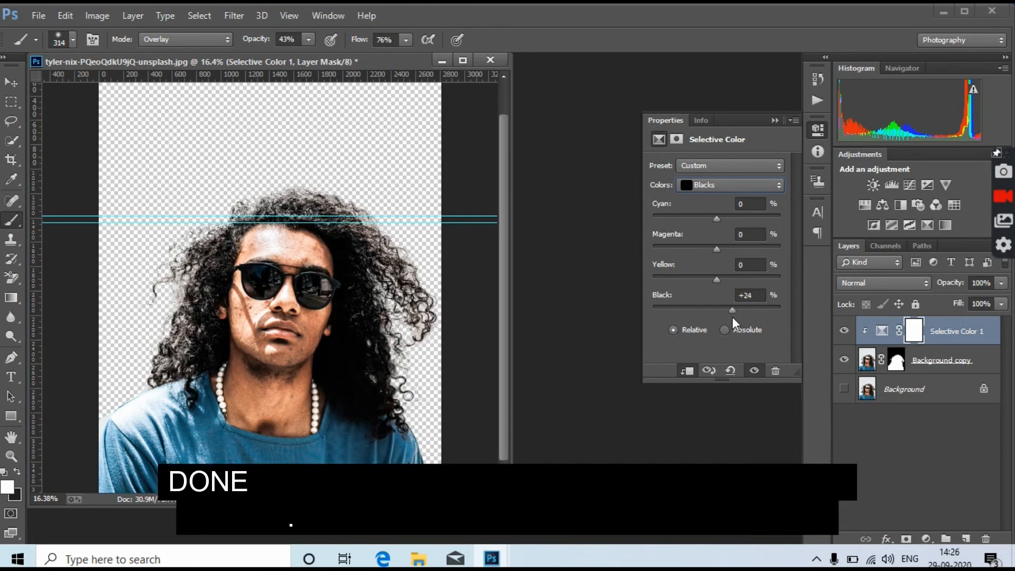
Fine-tune the Blacks range of the Selective Color layer to Cyan +94, Magenta +42, Yellow +8 and Black +21%, and close its settings
mouse_move(716, 279)
mouse_down()
mouse_move(663, 277)
mouse_move(718, 280)
mouse_up()
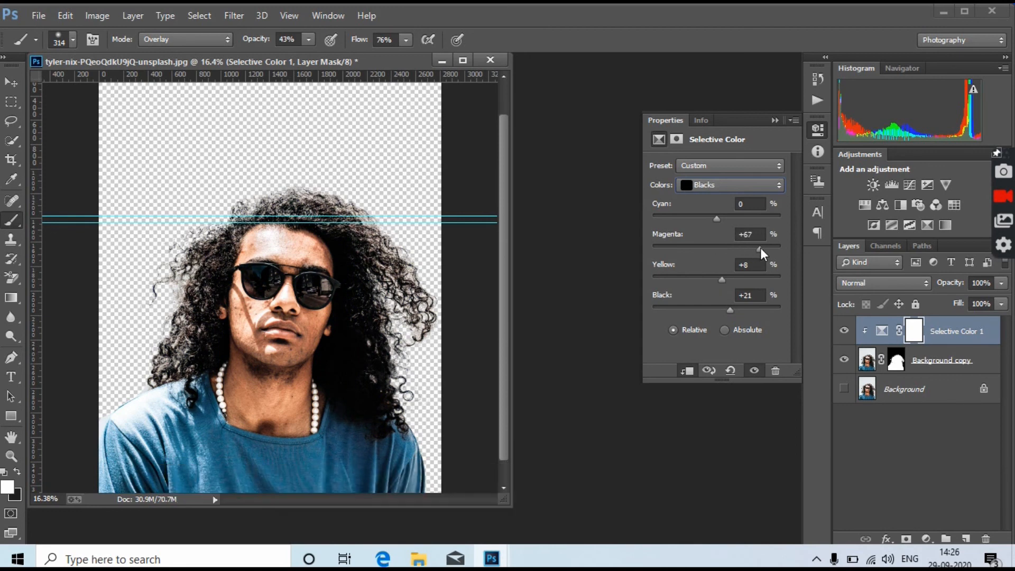
mouse_move(741, 252)
mouse_down()
mouse_move(732, 258)
mouse_move(743, 259)
mouse_up()
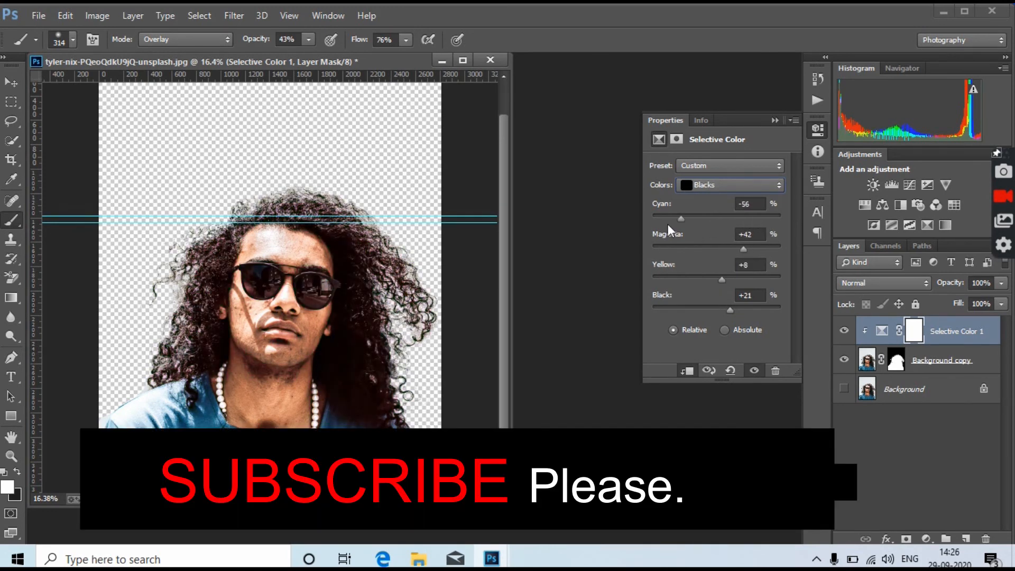
drag(679, 219, 776, 223)
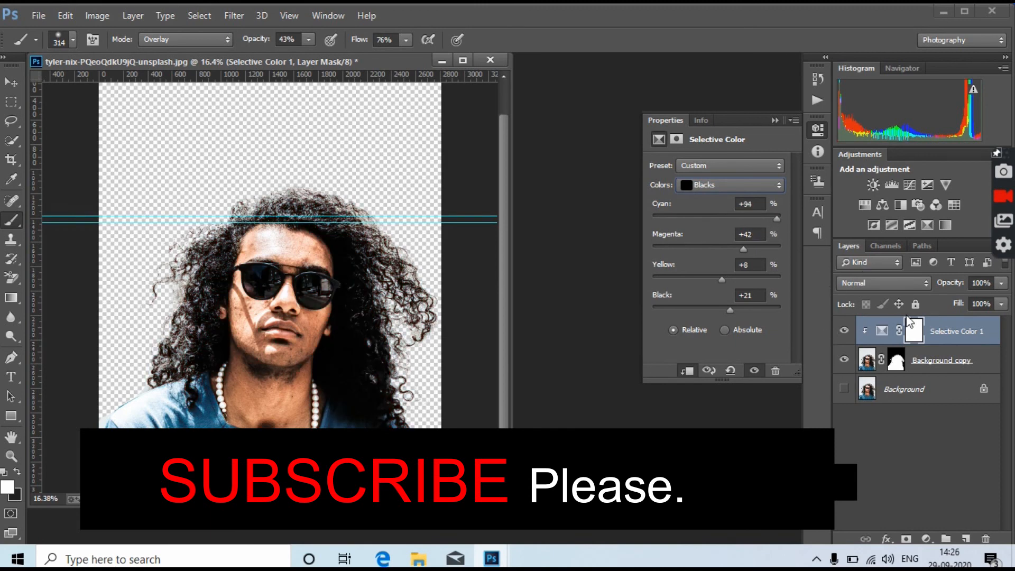
click(881, 330)
click(775, 120)
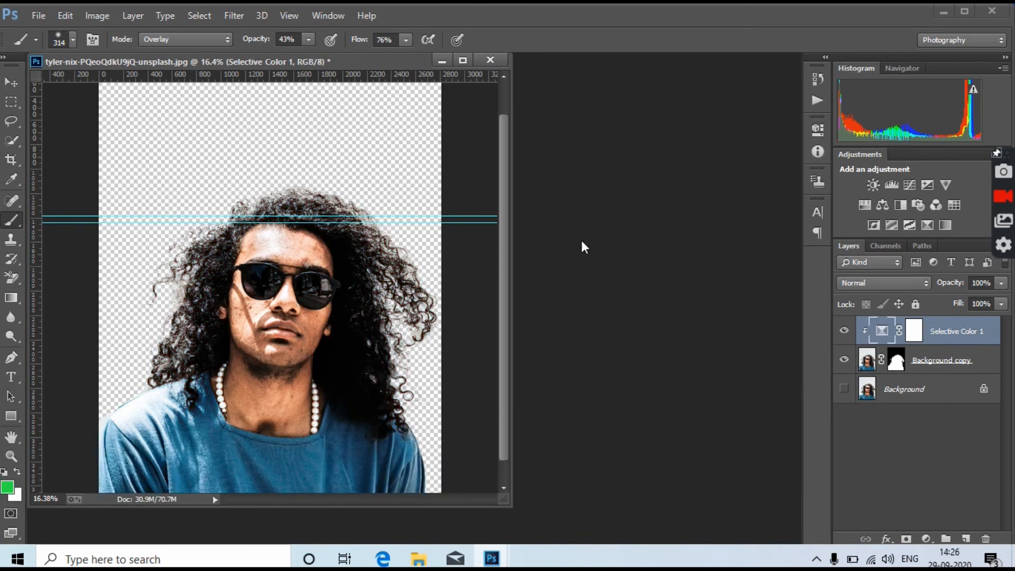
scroll(417, 297, up, 5)
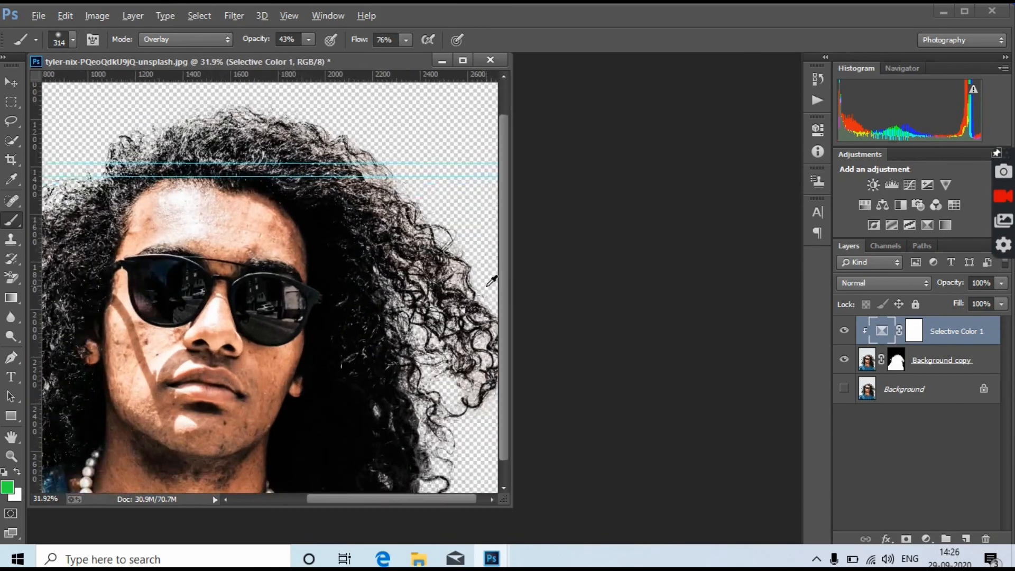